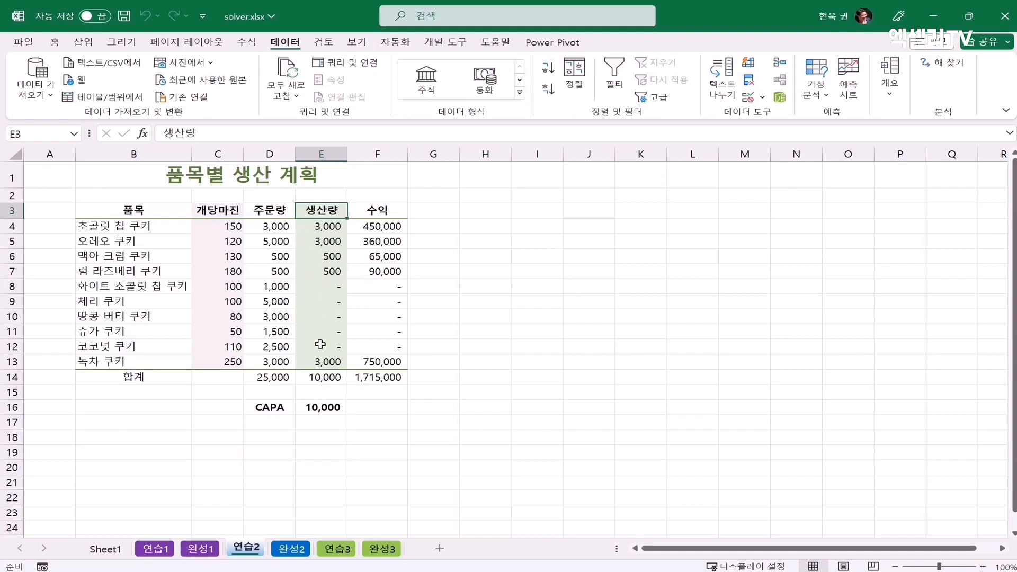
click(377, 377)
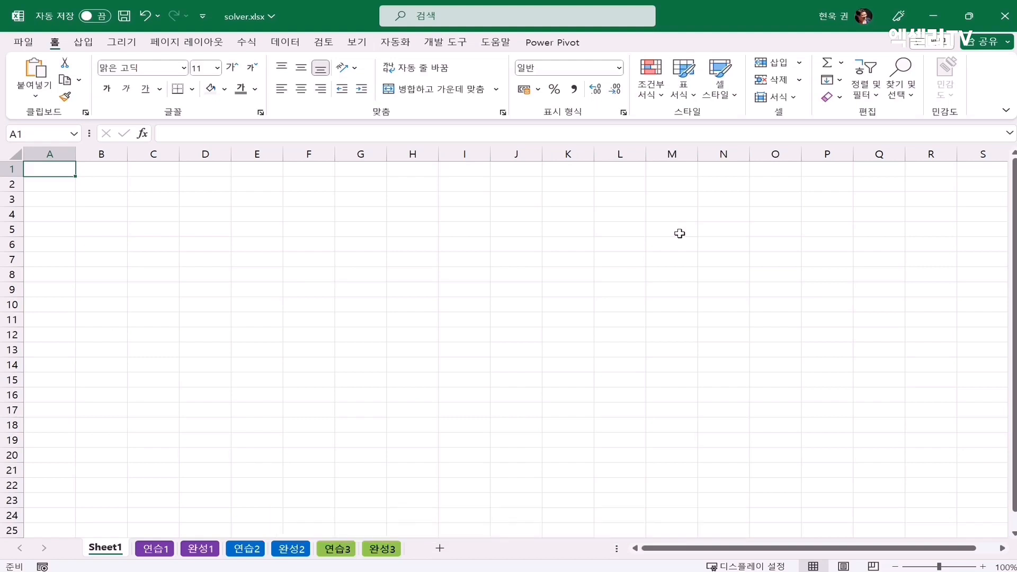
Enable the Solver add-in (해 찾기 추가 기능) among the Excel add-ins.
click(23, 42)
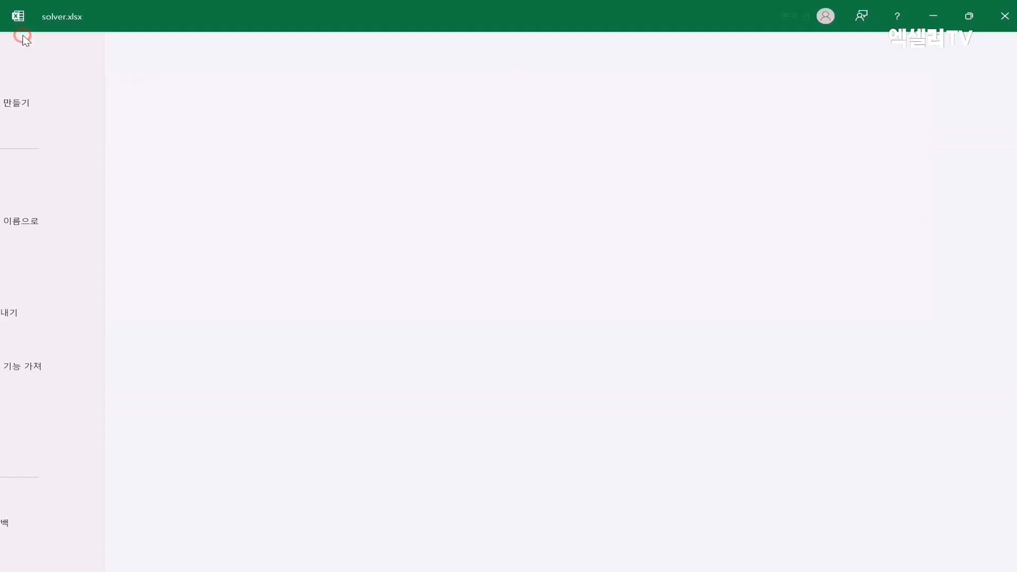
click(42, 550)
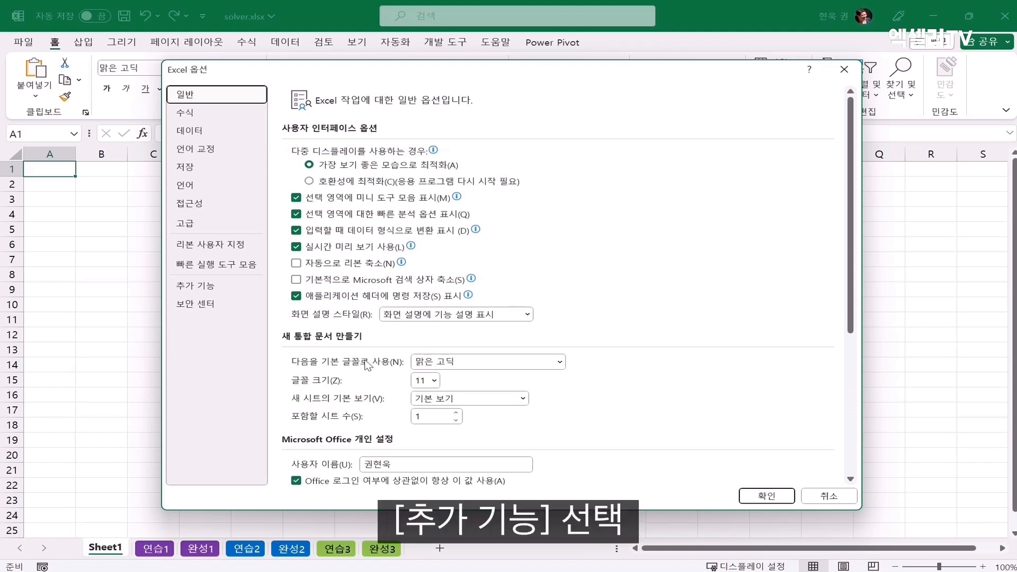
click(209, 289)
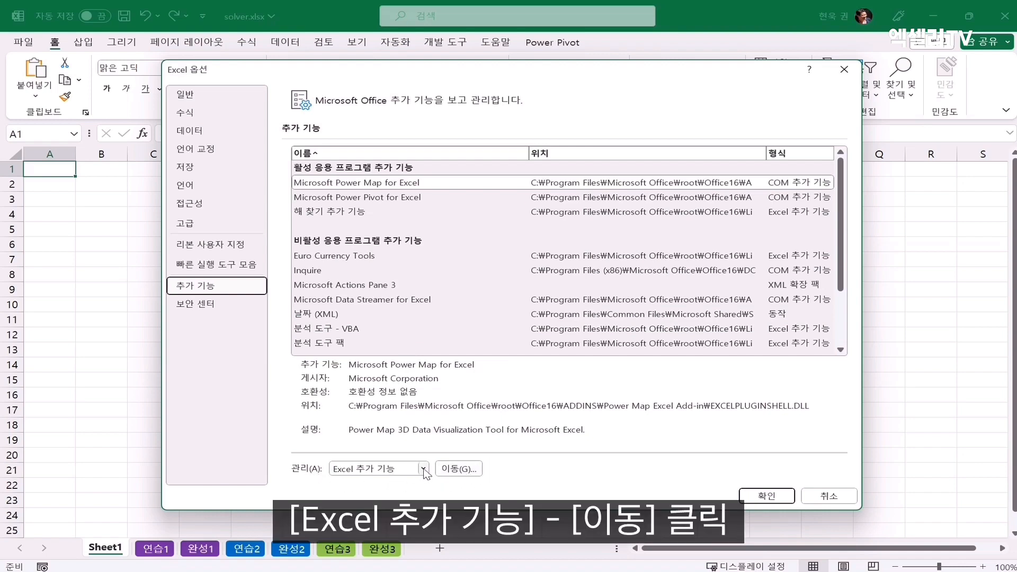
click(471, 471)
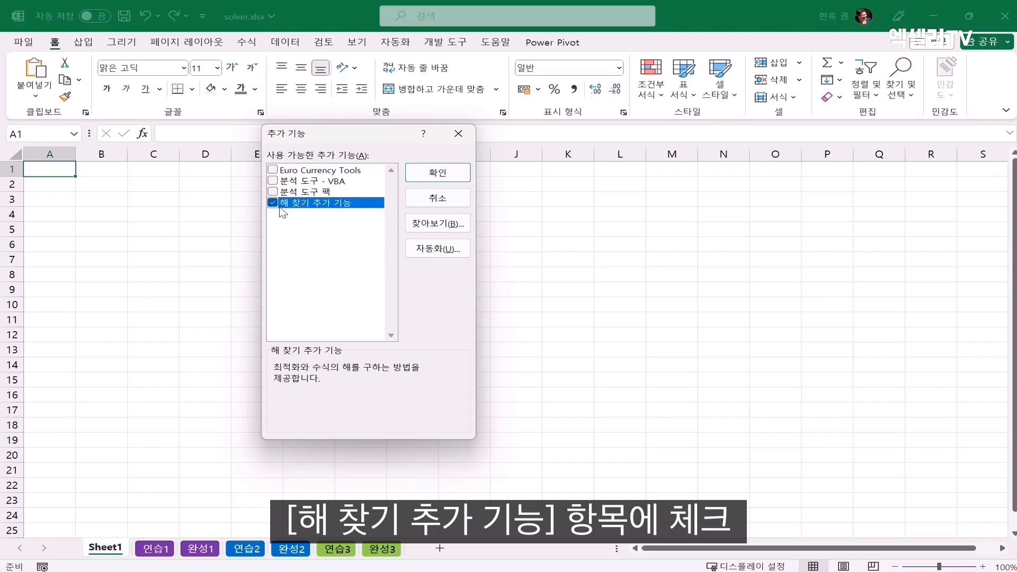
click(461, 174)
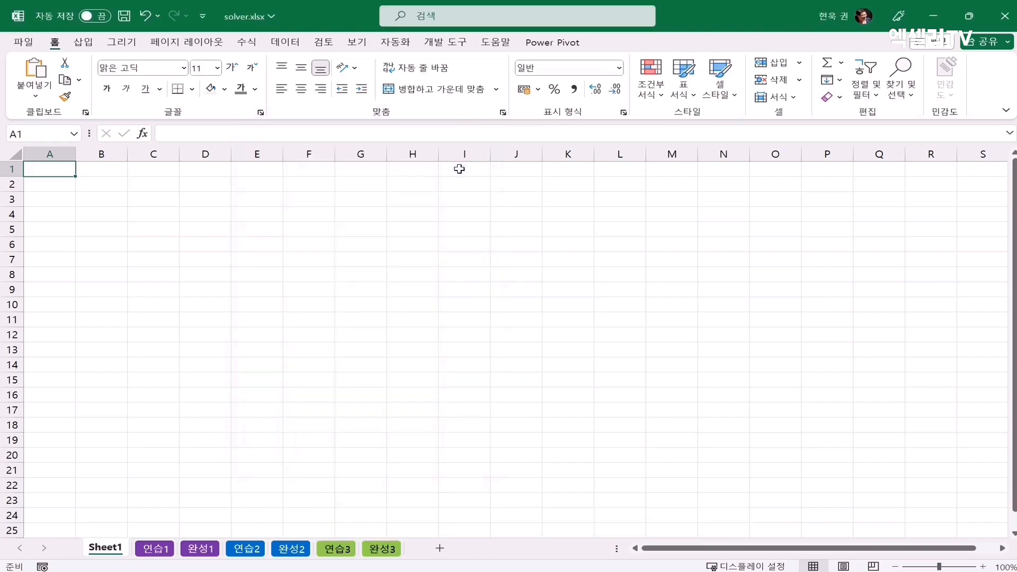
click(293, 42)
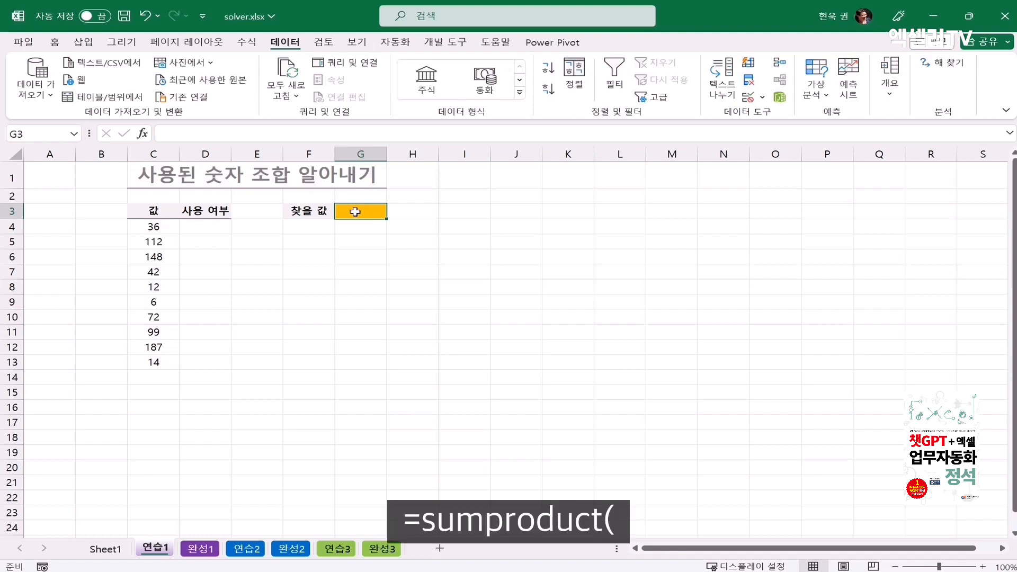
Enter the formula =SUMPRODUCT(C4:C13,D4:D13) in cell G3 of sheet 연습1.
text(=)
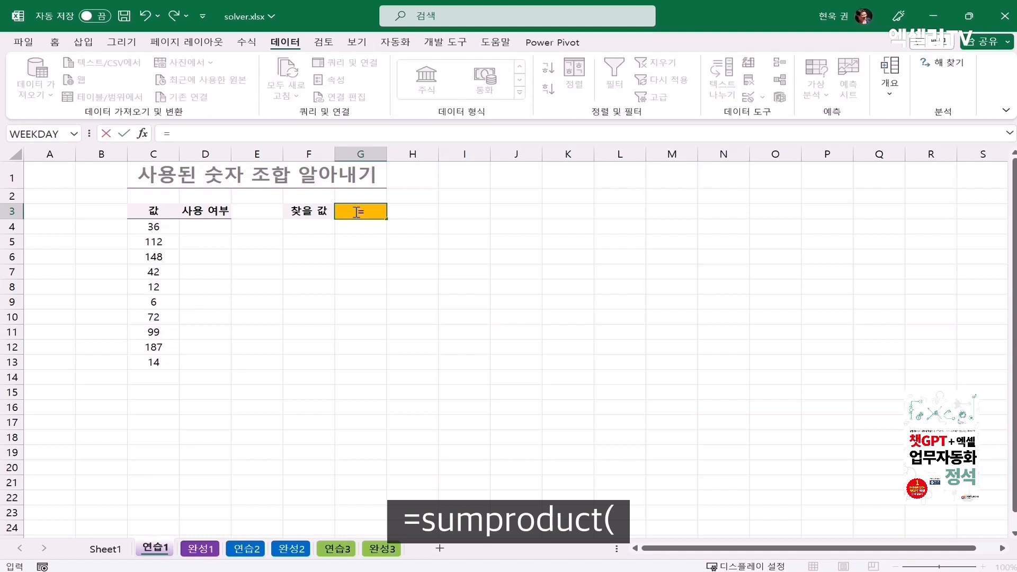
text(sum)
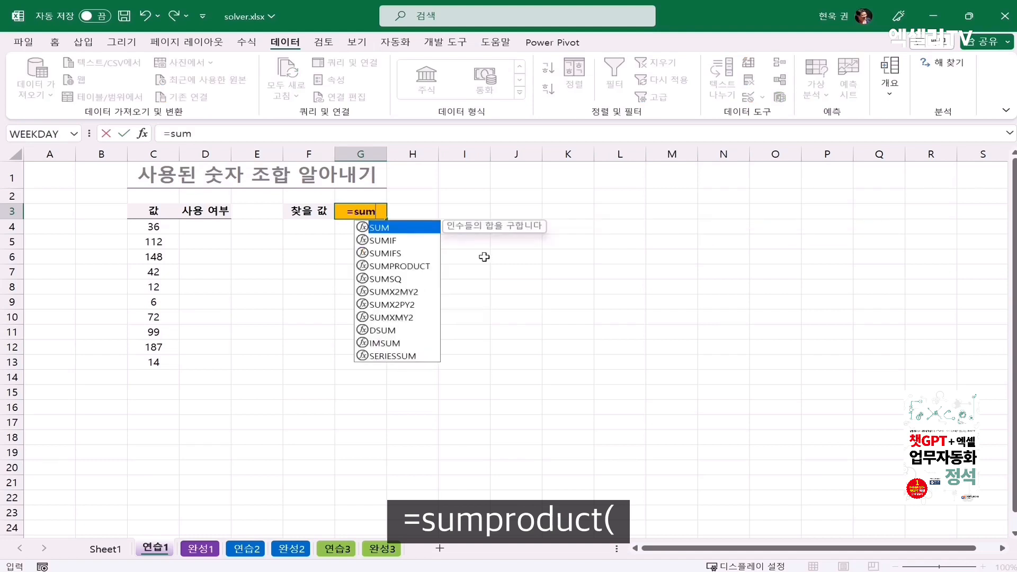
text(product)
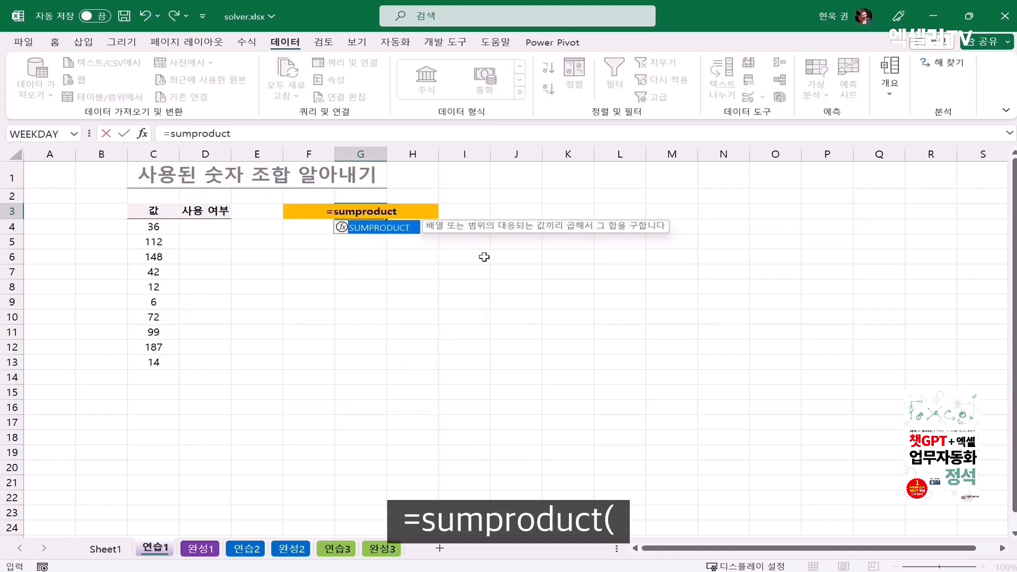
text(()
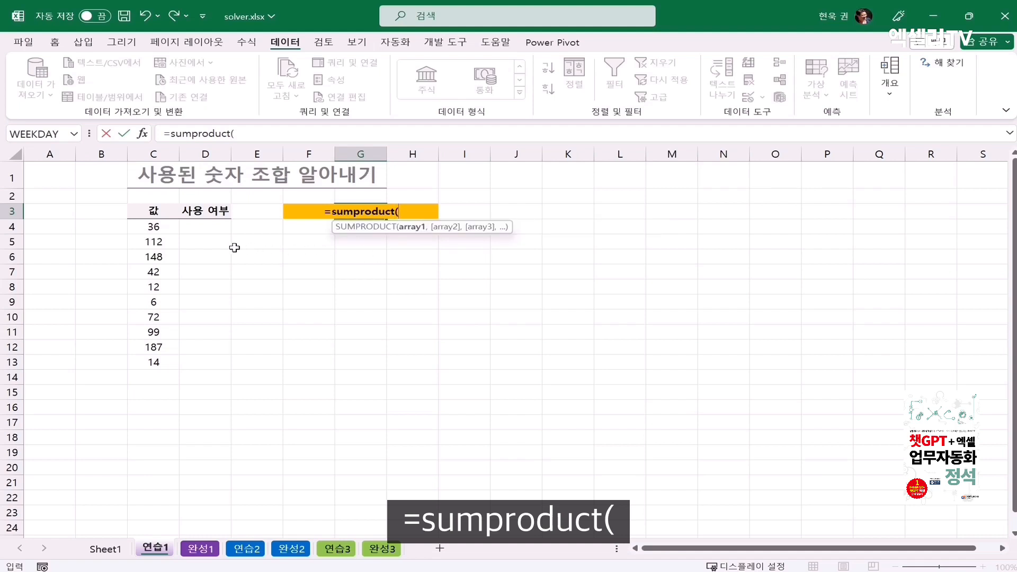
drag(165, 230, 152, 365)
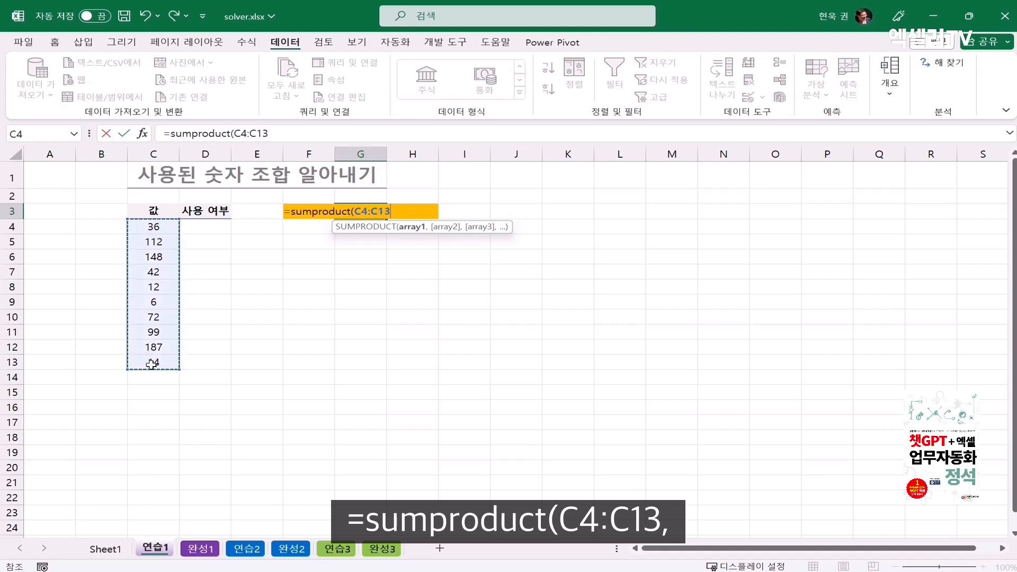
text(,)
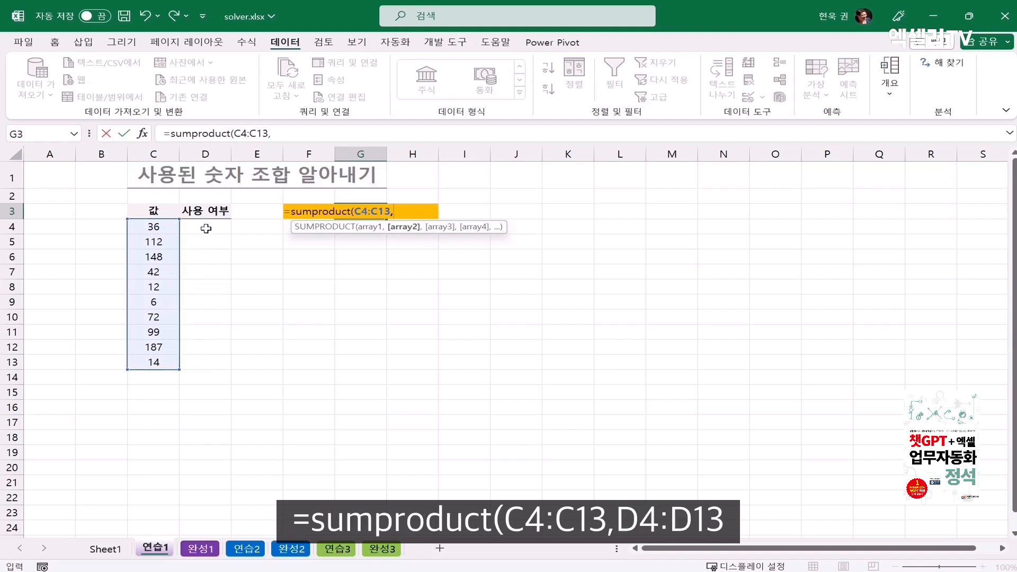
drag(206, 228, 205, 363)
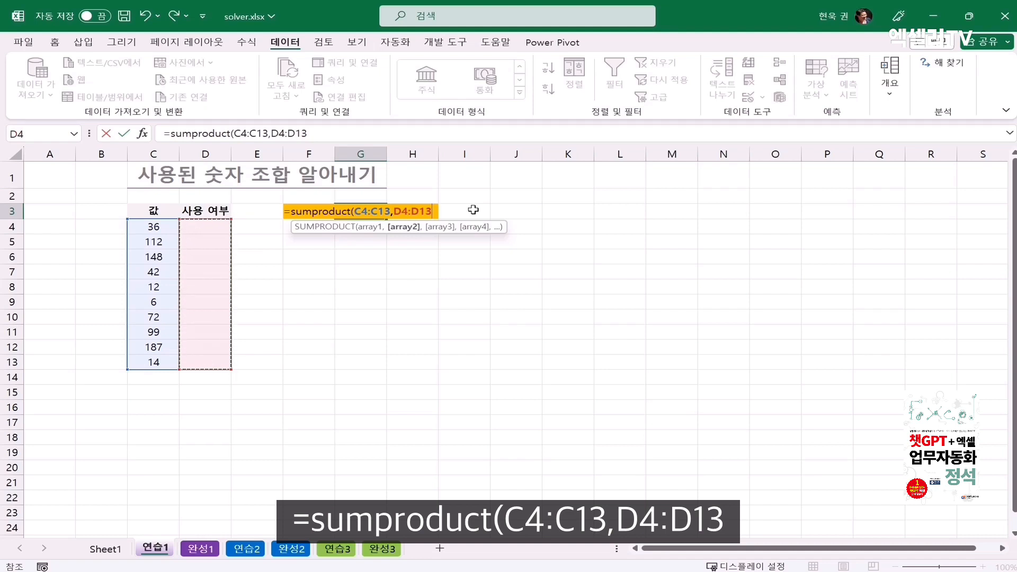
key(Return)
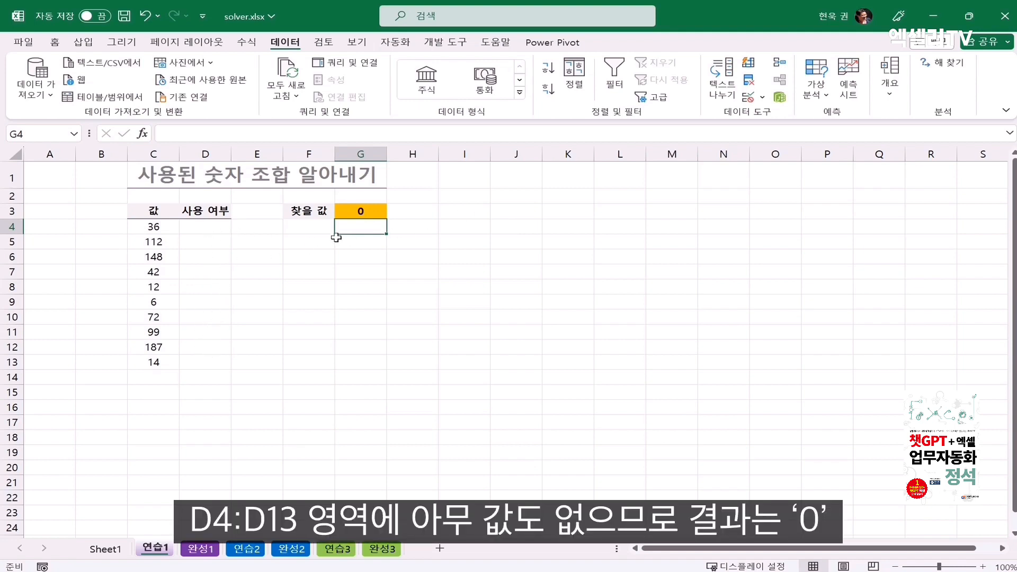
Set up Solver with G3 as the objective, a target value of 267, and D4:D13 as the variable cells.
click(353, 212)
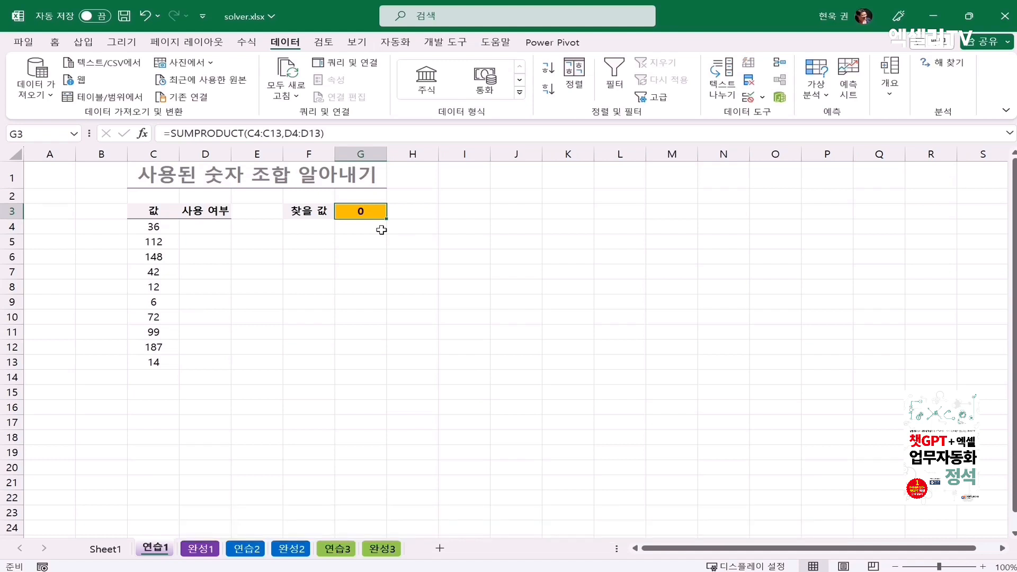
click(943, 64)
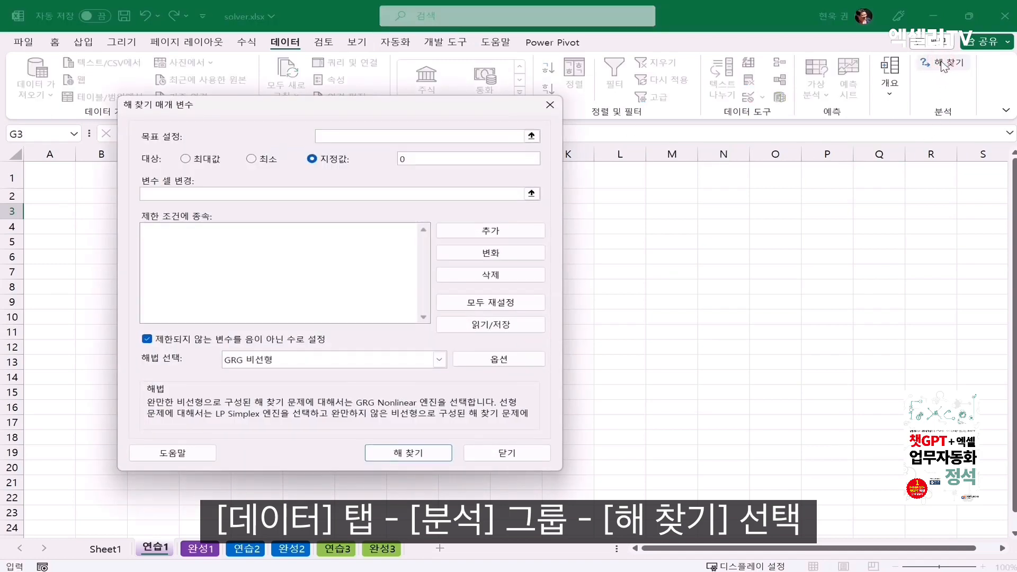
drag(440, 109, 805, 153)
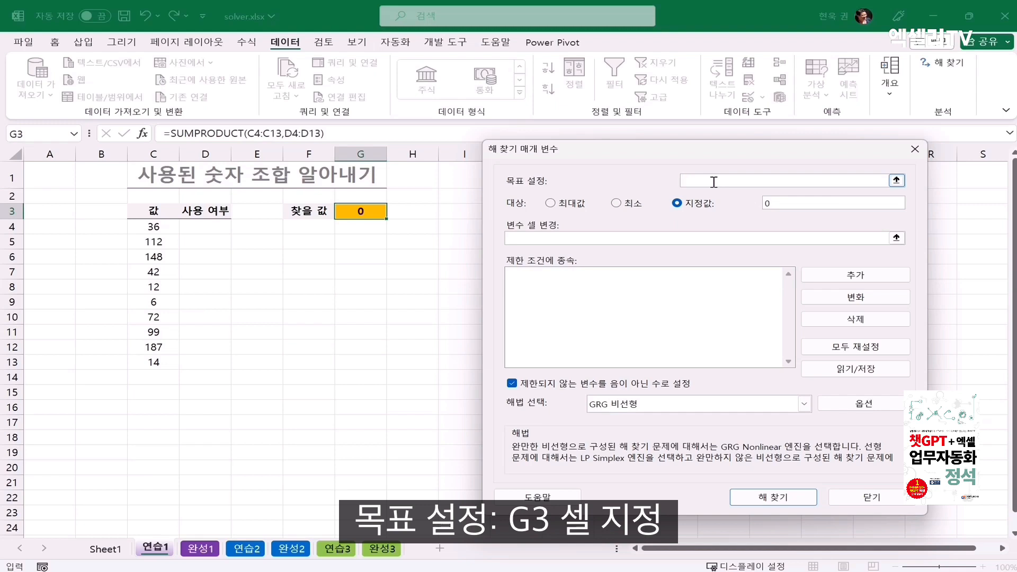
click(354, 211)
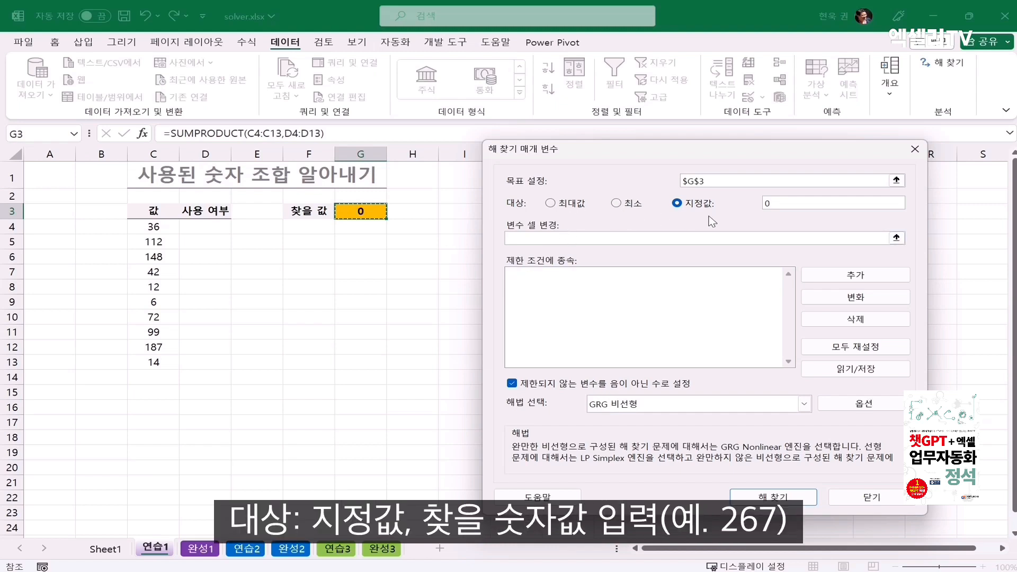
double_click(777, 203)
text(267)
click(519, 239)
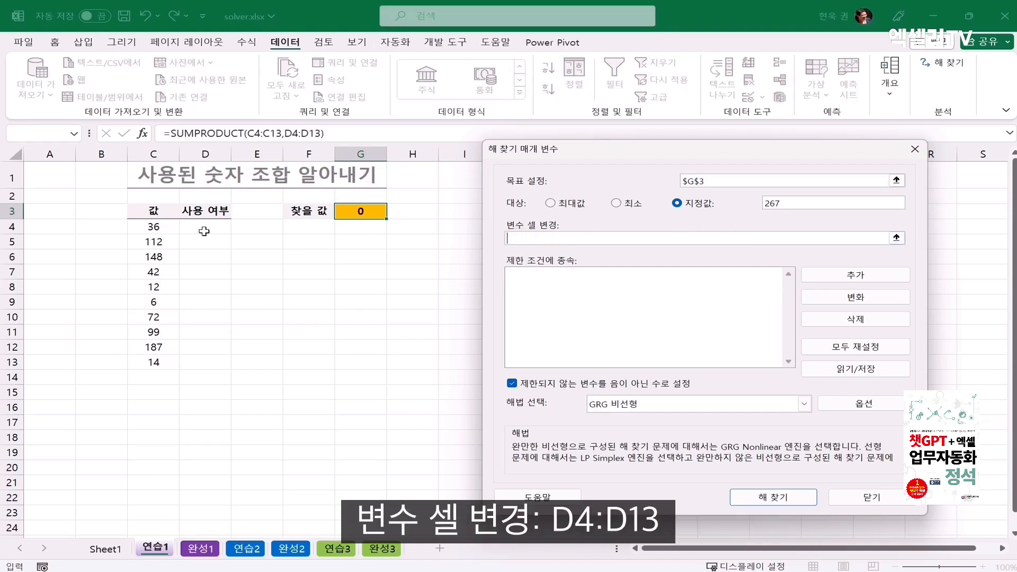
drag(204, 231, 210, 360)
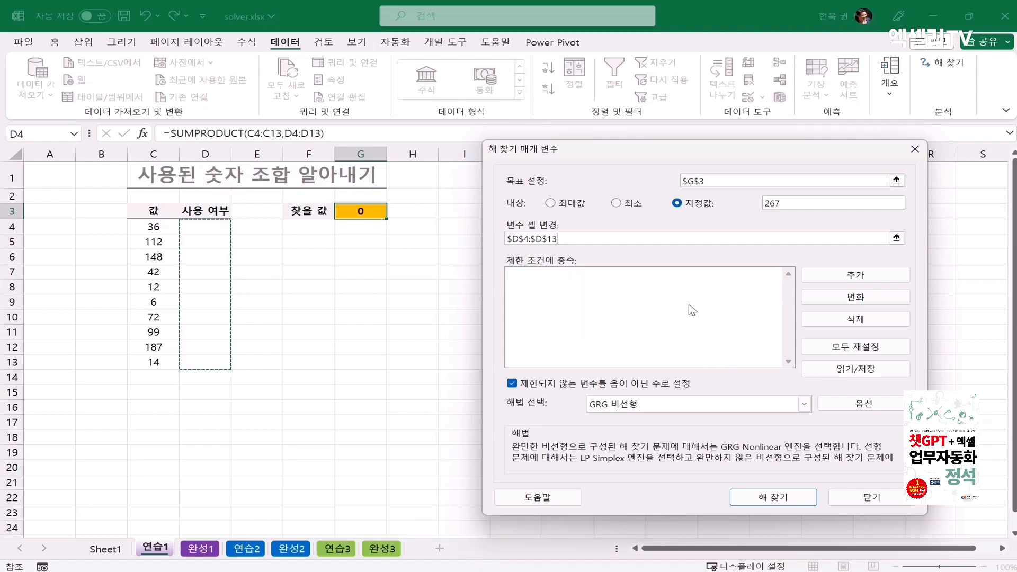
Add a Solver constraint that makes cells D4:D13 binary (bin).
click(866, 272)
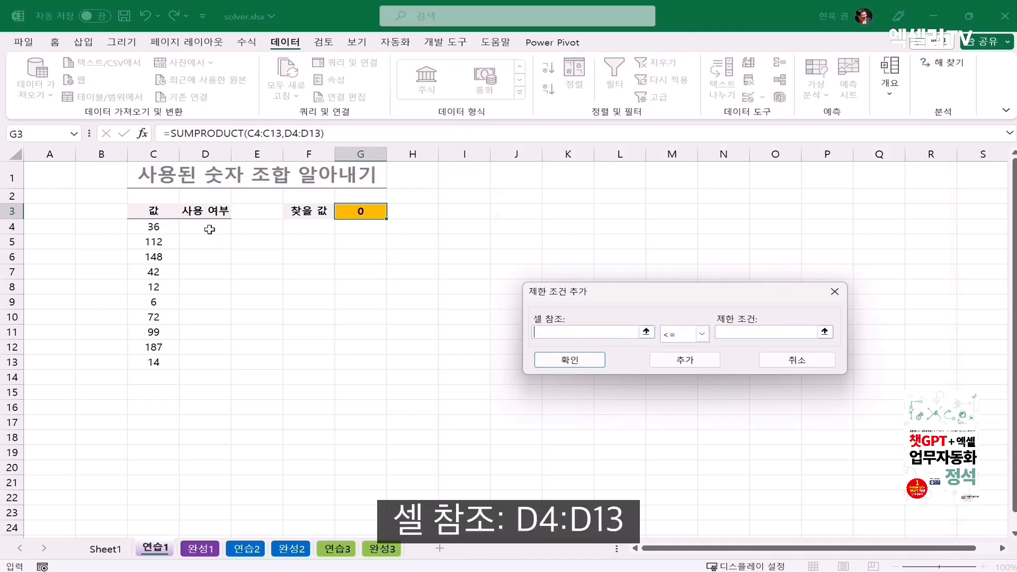
drag(210, 229, 212, 354)
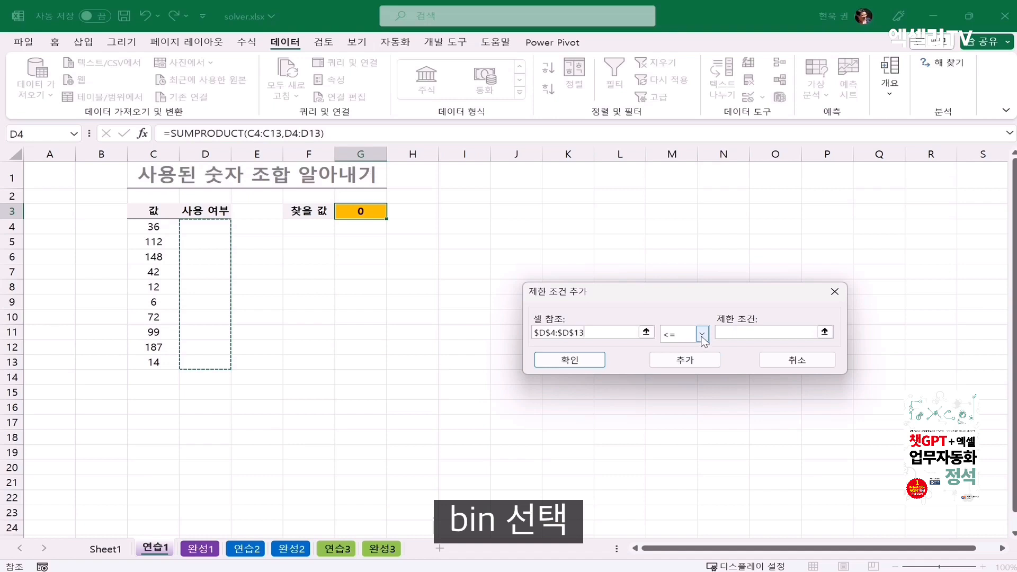
click(702, 333)
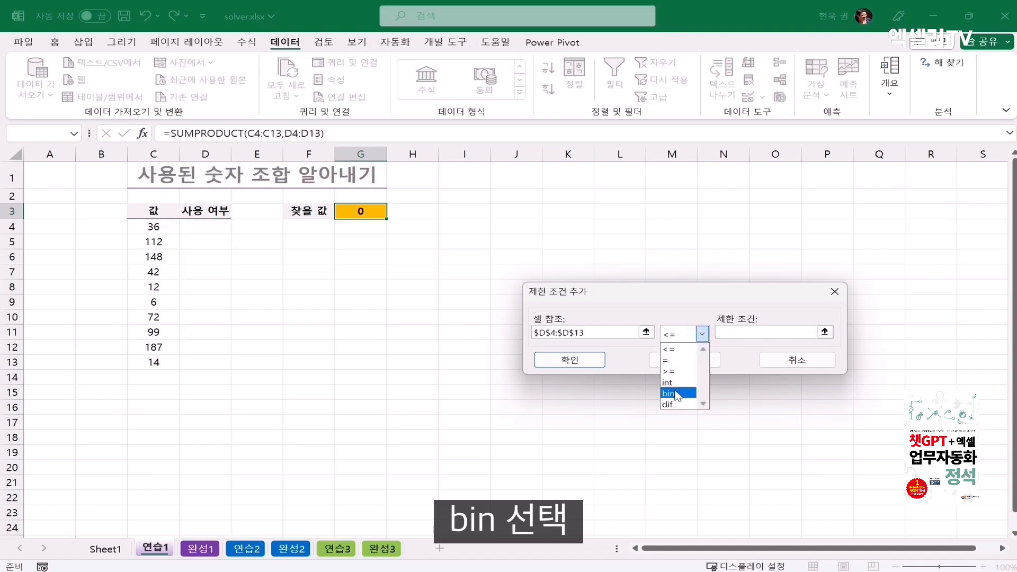
click(676, 394)
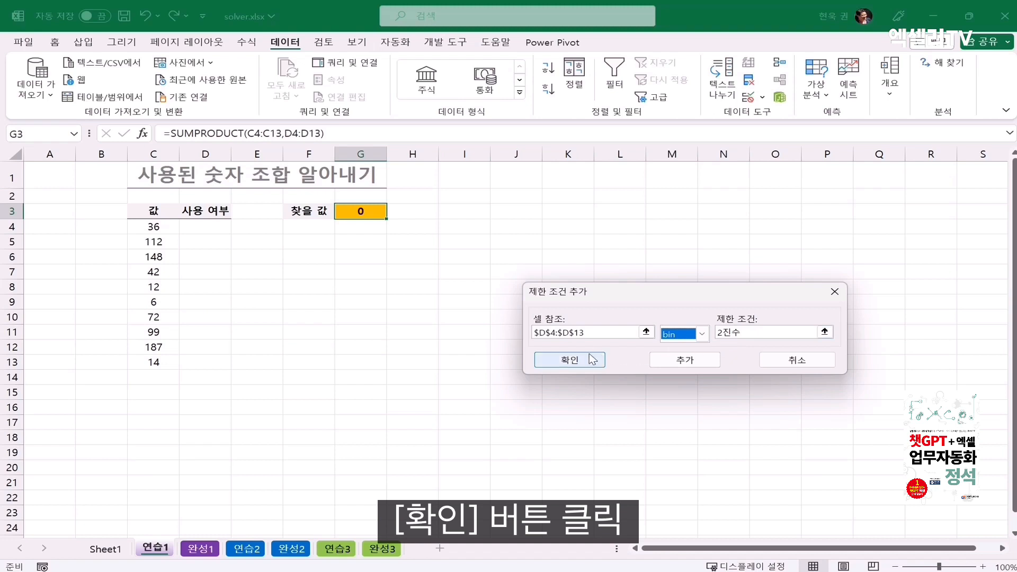
click(565, 358)
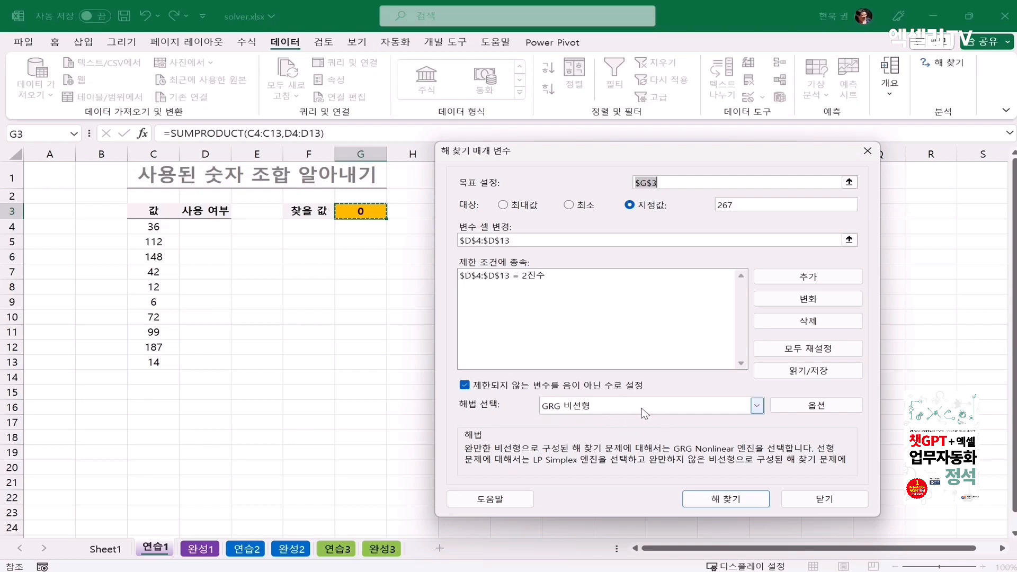
Solve with the GRG nonlinear method and keep the Solver solution in the sheet.
click(746, 498)
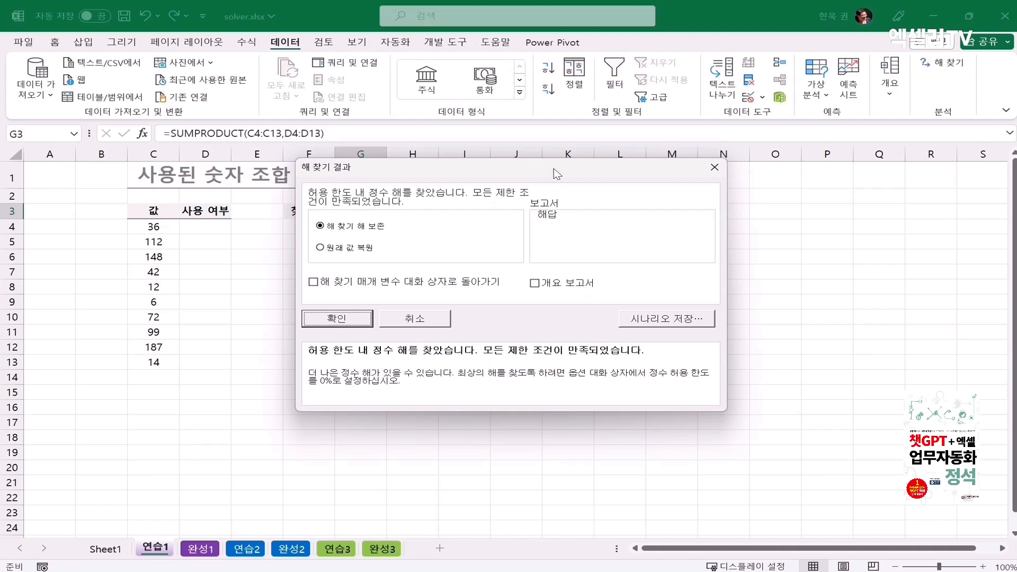
drag(556, 169, 683, 206)
click(477, 356)
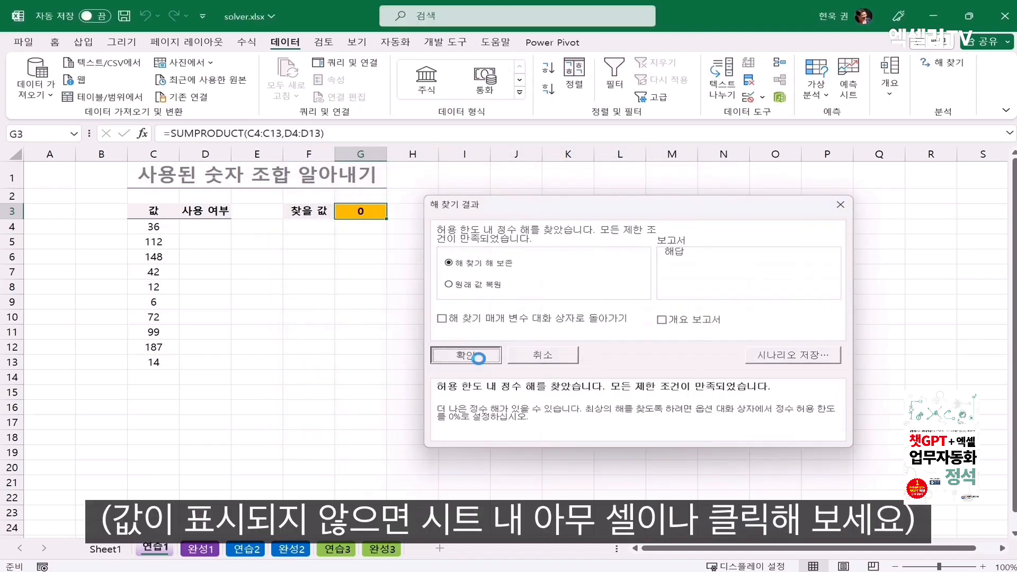
click(262, 272)
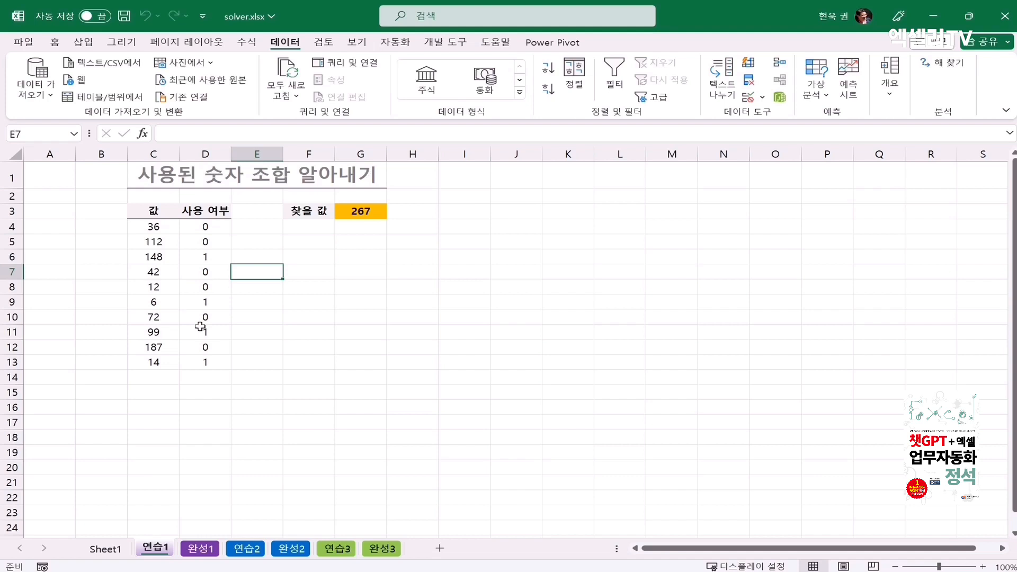
Check the target in G3 against the combined sum of the values marked as used: C6, C9, C11 and C13.
click(354, 212)
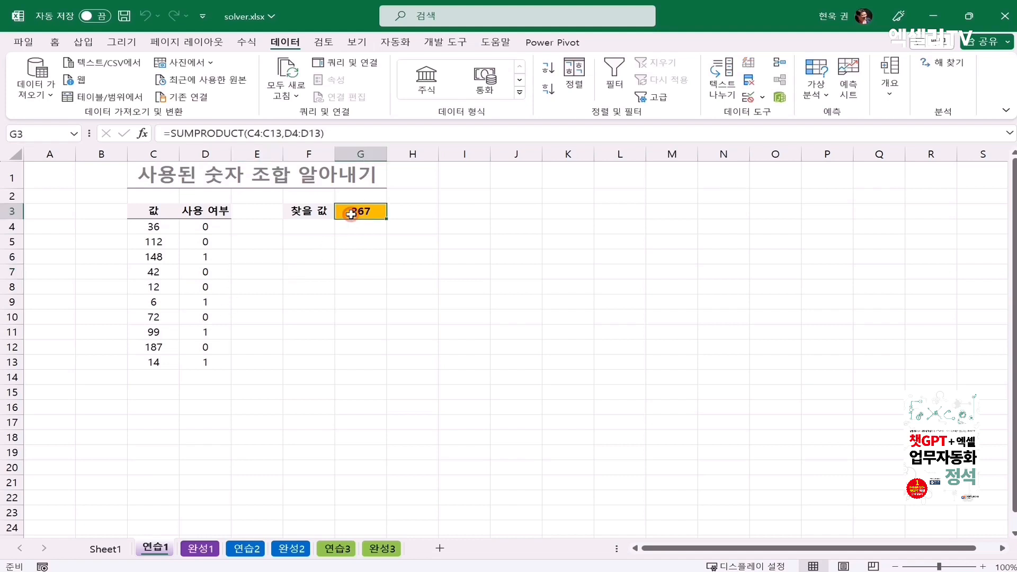
click(197, 257)
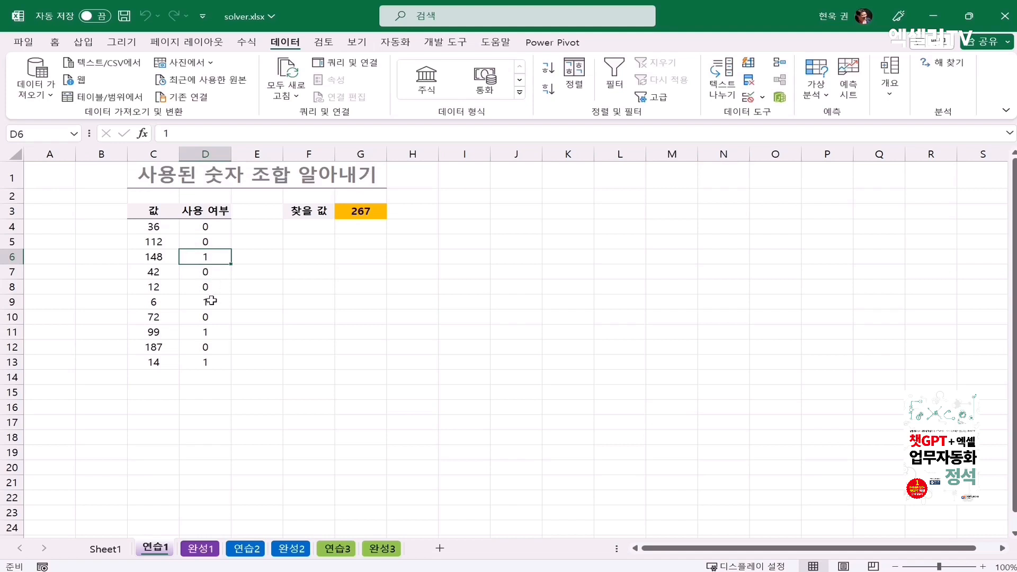
click(158, 260)
ctrl+click(156, 300)
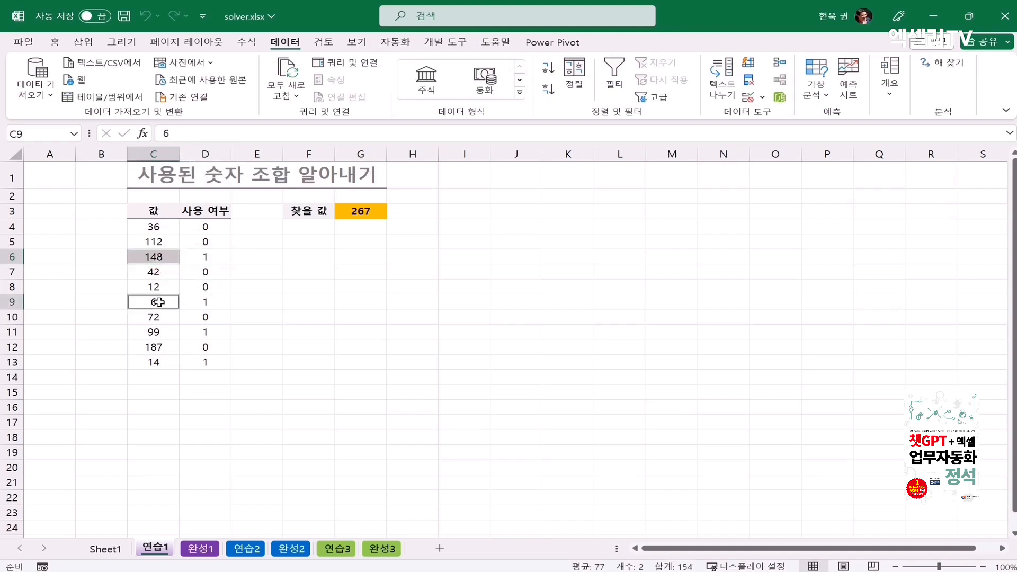
ctrl+click(159, 333)
ctrl+click(157, 362)
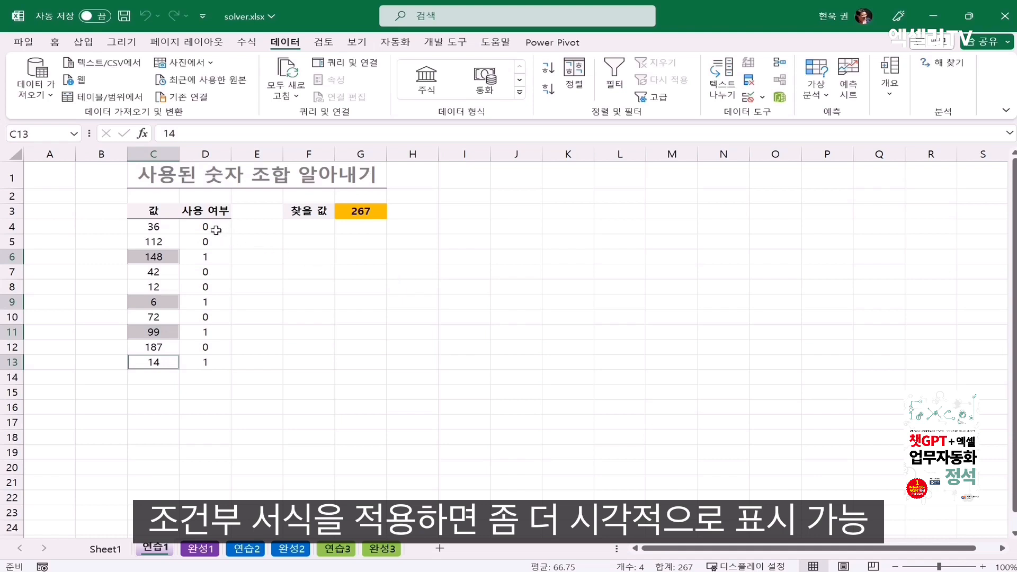
Apply an equal-to conditional format to D4:D13 that gives cells with value 1 a light red fill with dark red text.
drag(217, 230, 213, 358)
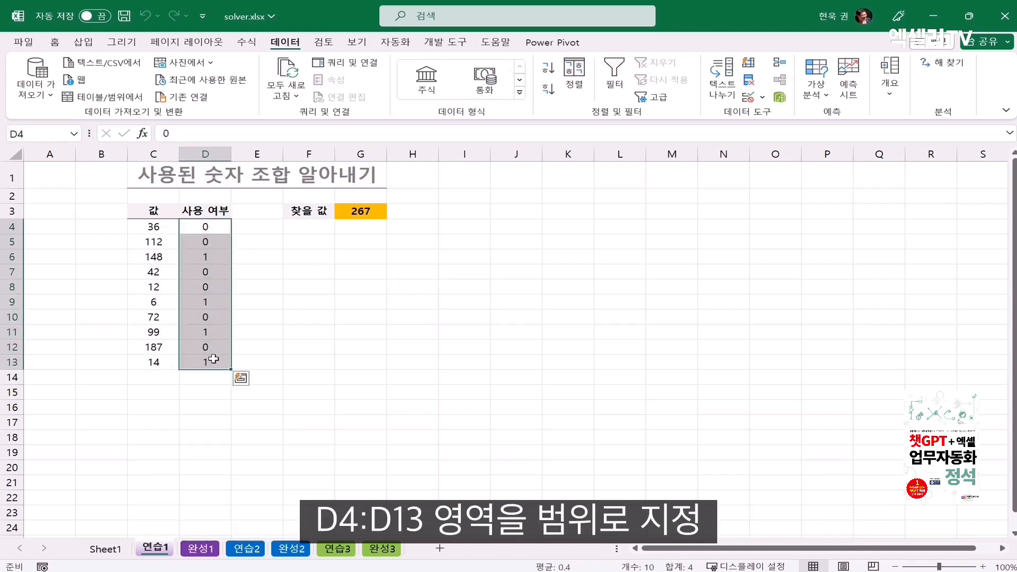
click(55, 42)
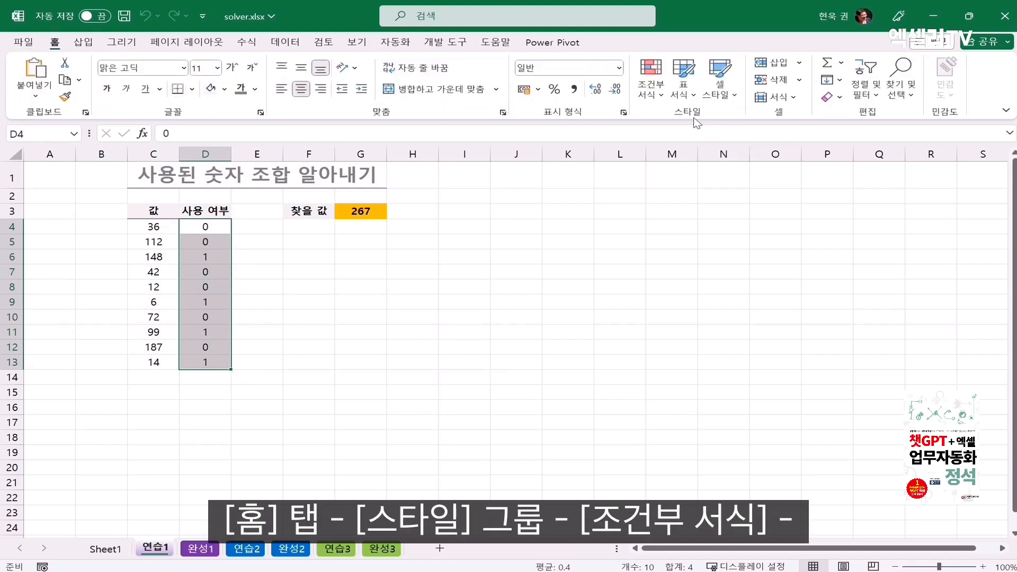
click(650, 95)
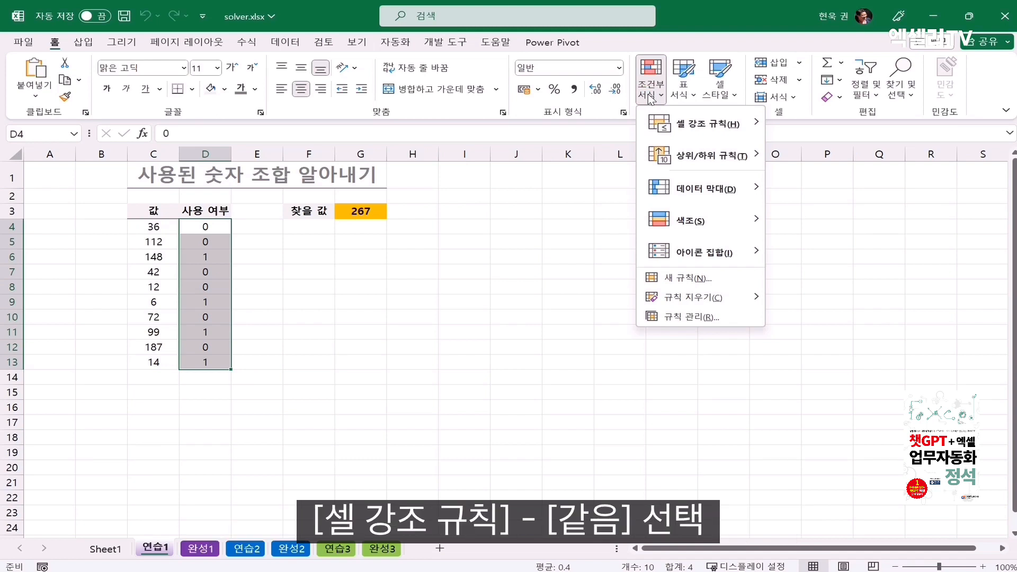
mouse_move(697, 129)
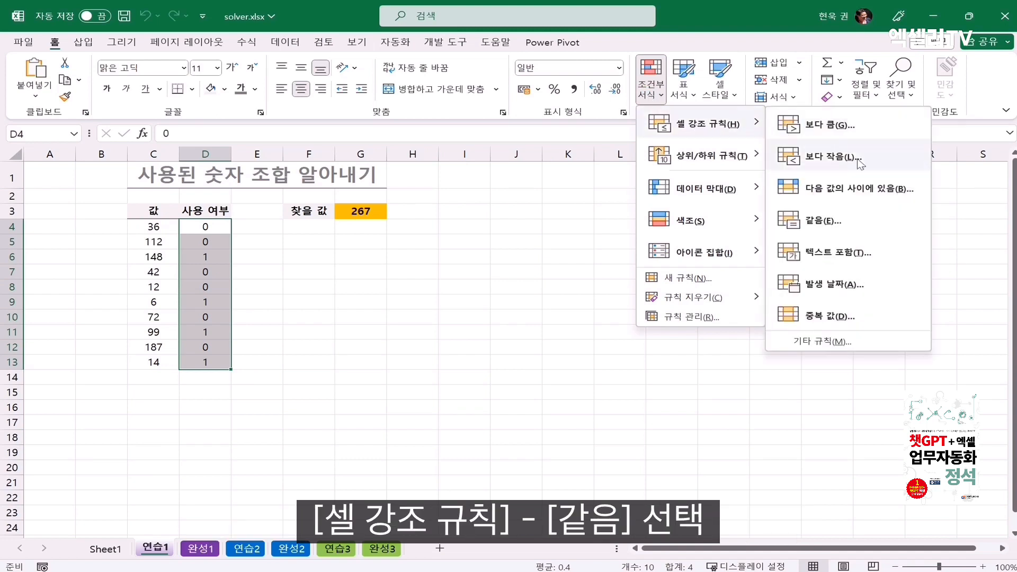
click(868, 220)
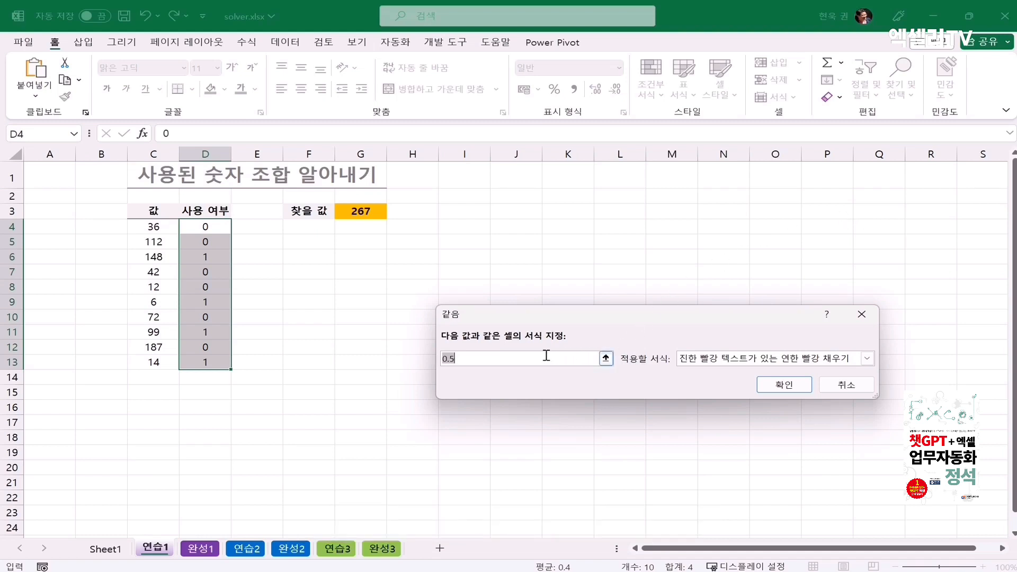
text(1)
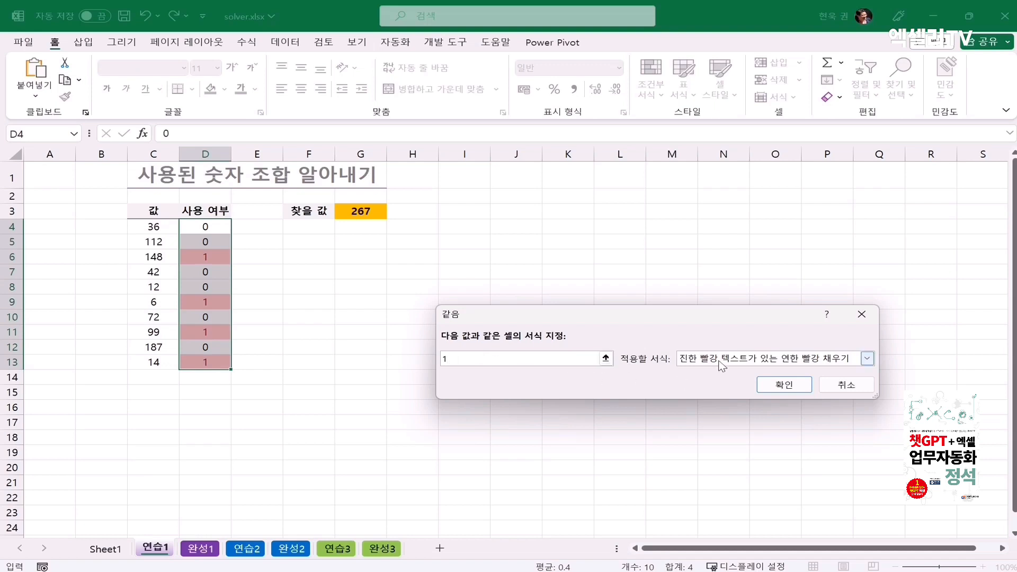
click(775, 387)
click(216, 273)
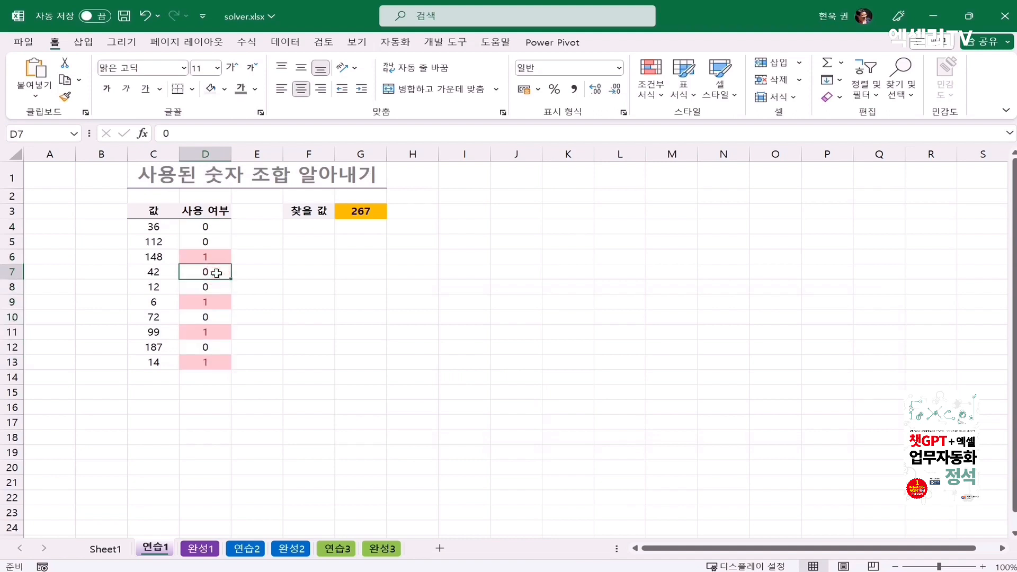
click(371, 215)
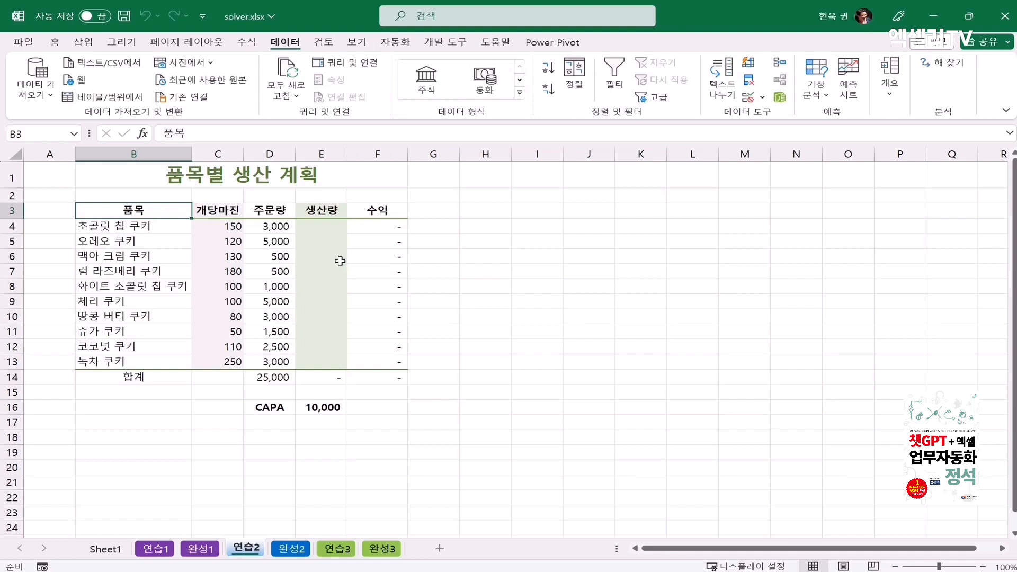
On the 연습2 sheet, check the total order quantity in D14 and the production capacity in E16.
click(279, 377)
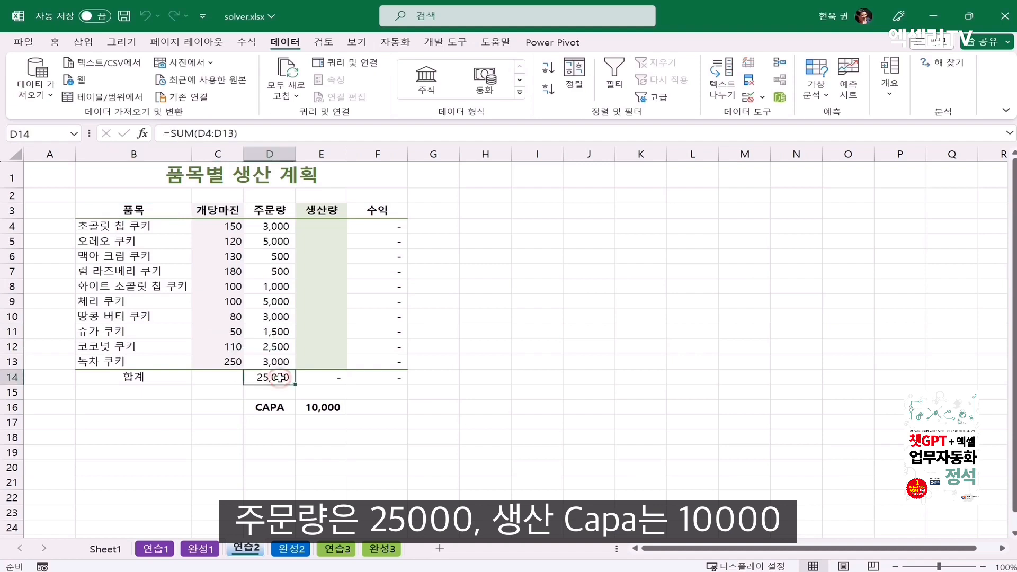
click(321, 406)
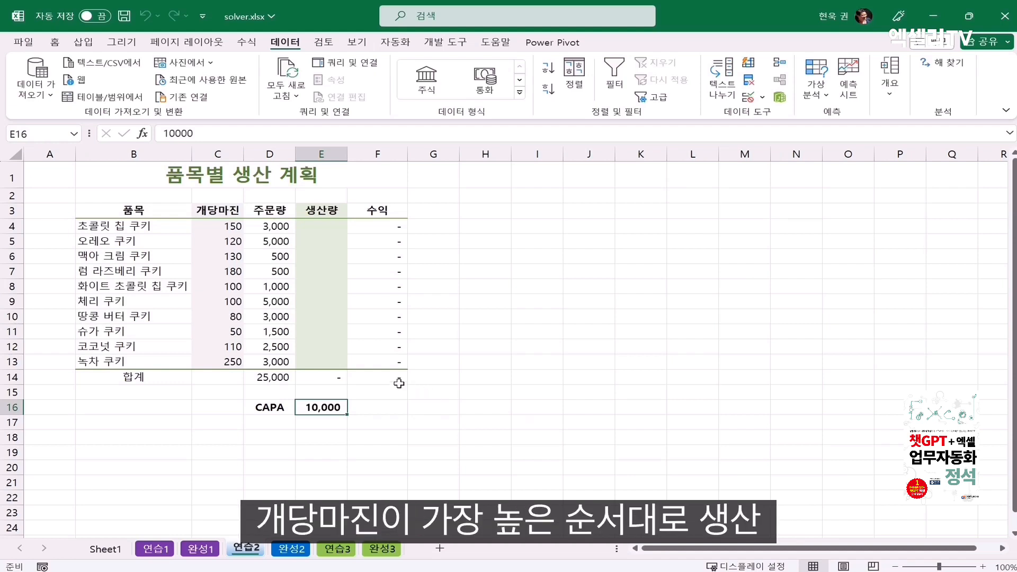
Enter production quantities of 3000 for 녹차 쿠키 in E13 and 500 for 럼 라즈베리 쿠키 in E7.
click(332, 362)
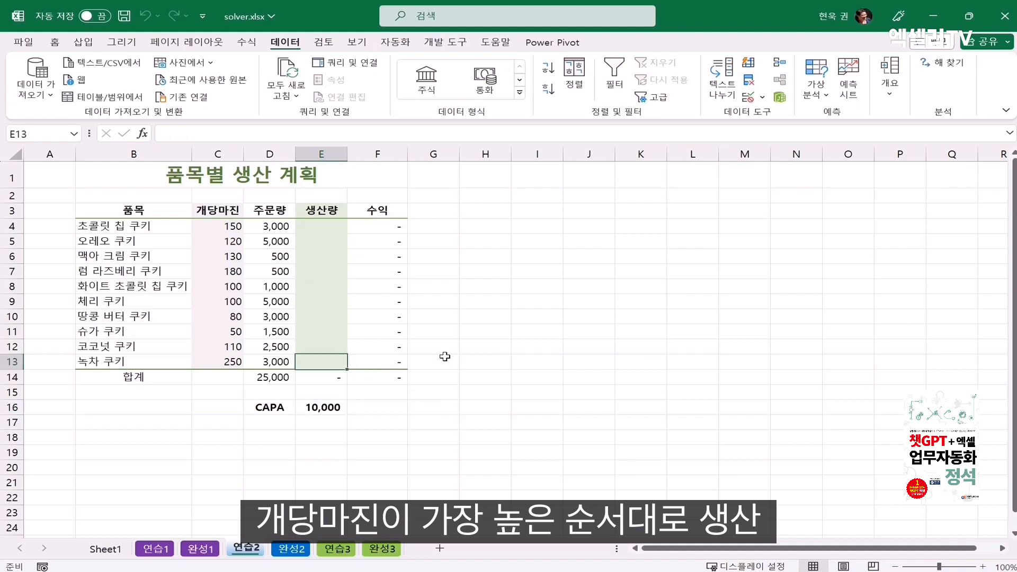
text(3000)
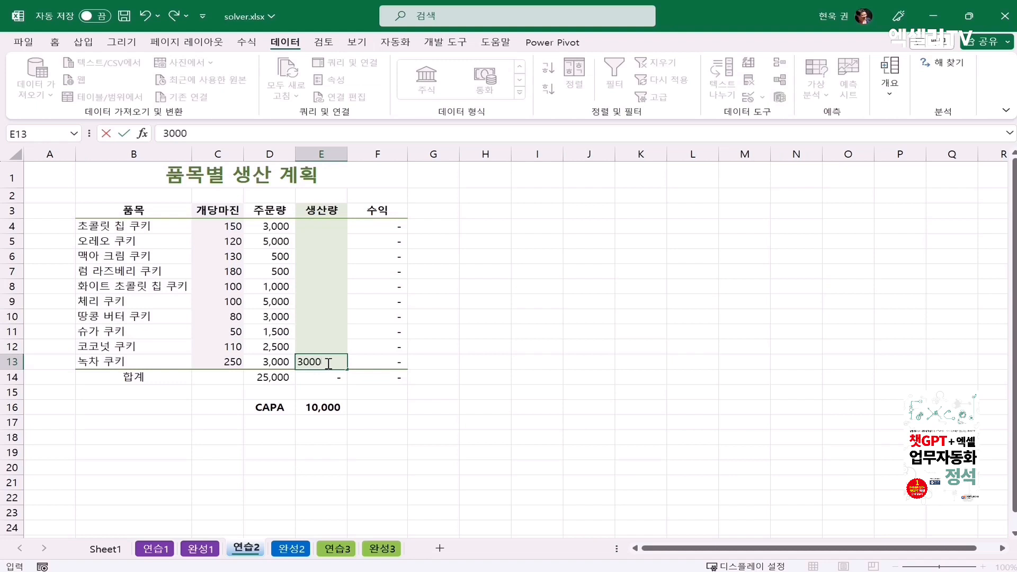
key(Up)
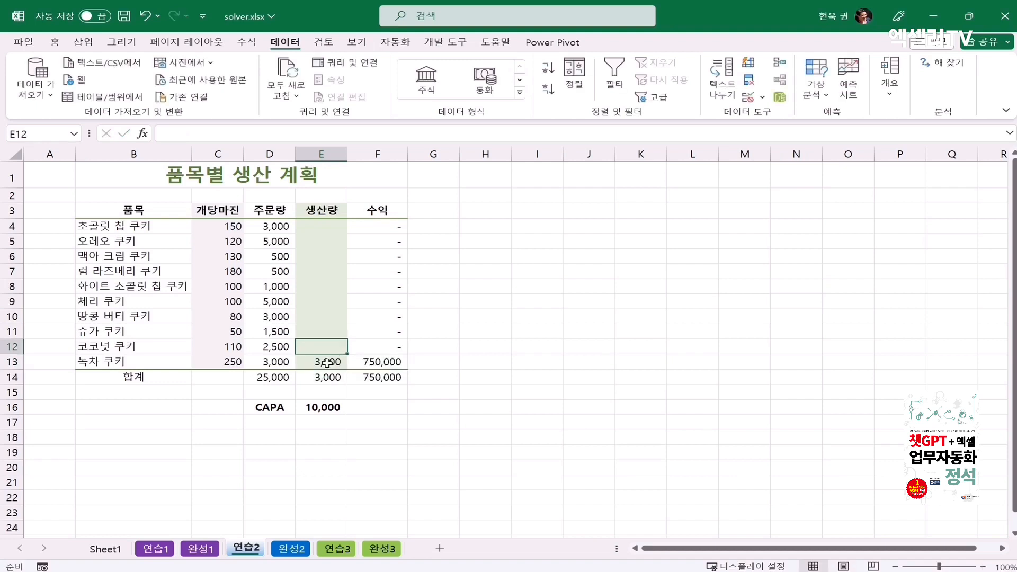
key(Up)
key(Up)
key(Up)
key(Up)
key(Up)
key(Up)
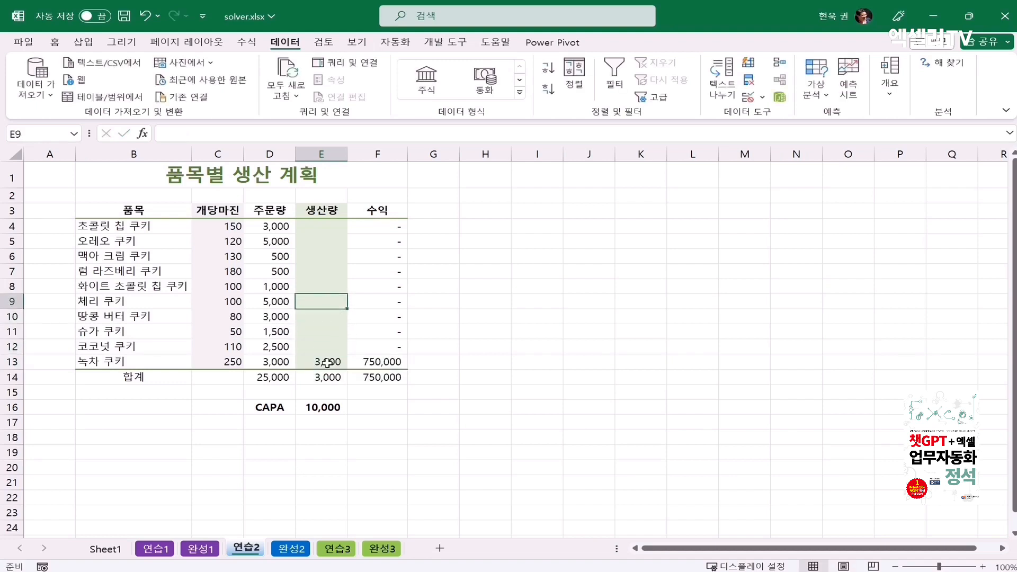
key(Down)
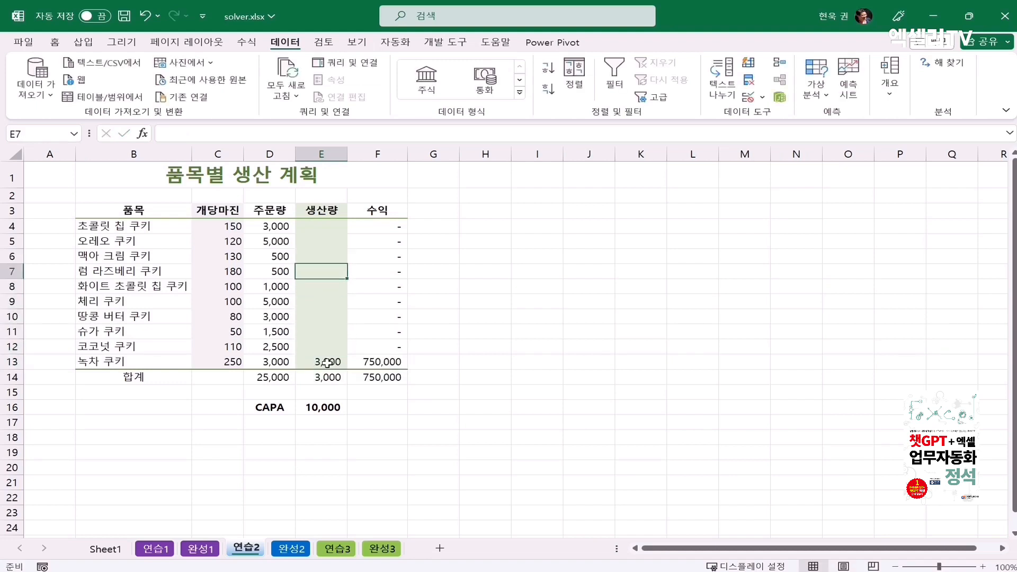
text(500)
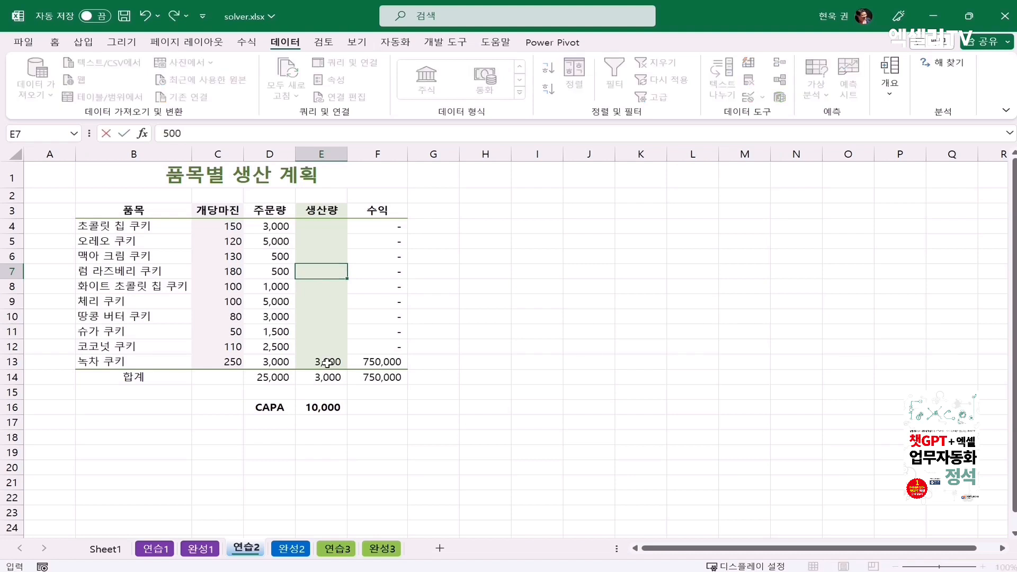
key(Up)
Enter production quantities of 3000 for 초콜릿 칩 쿠키 in E4 and 500 for 맥아 크림 쿠키 in E6.
key(Up)
key(Up)
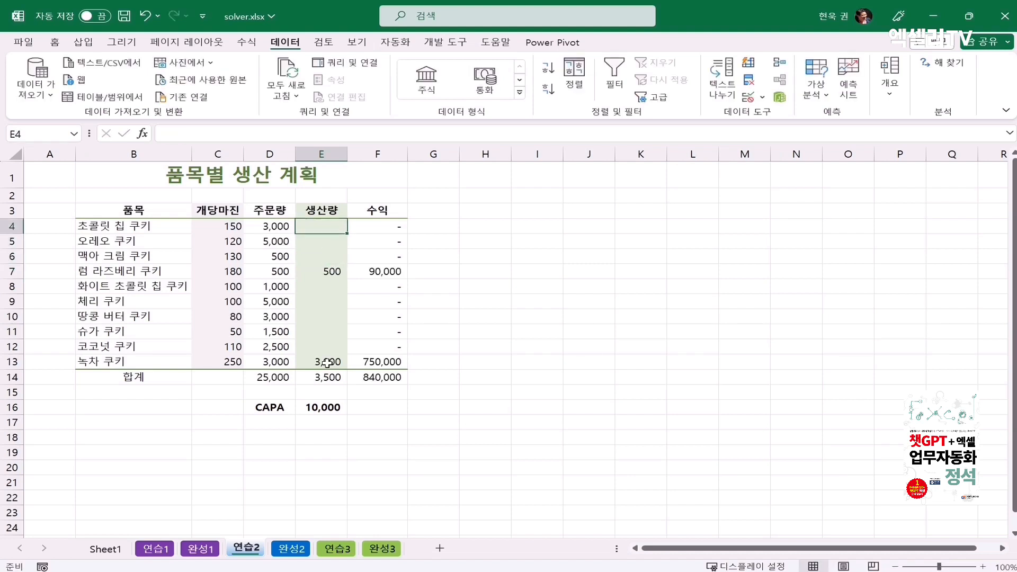
text(3000)
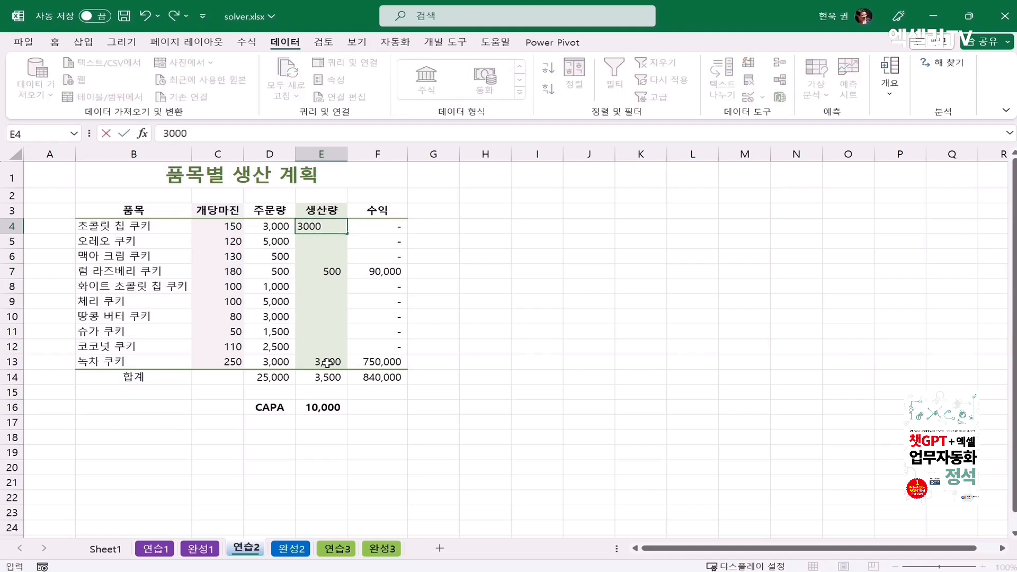
key(Return)
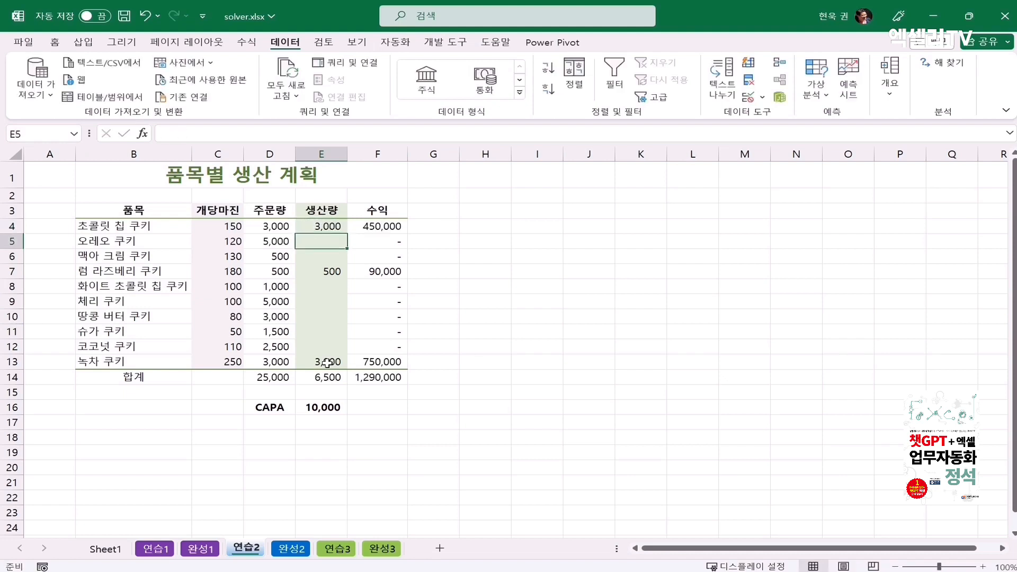
key(Down)
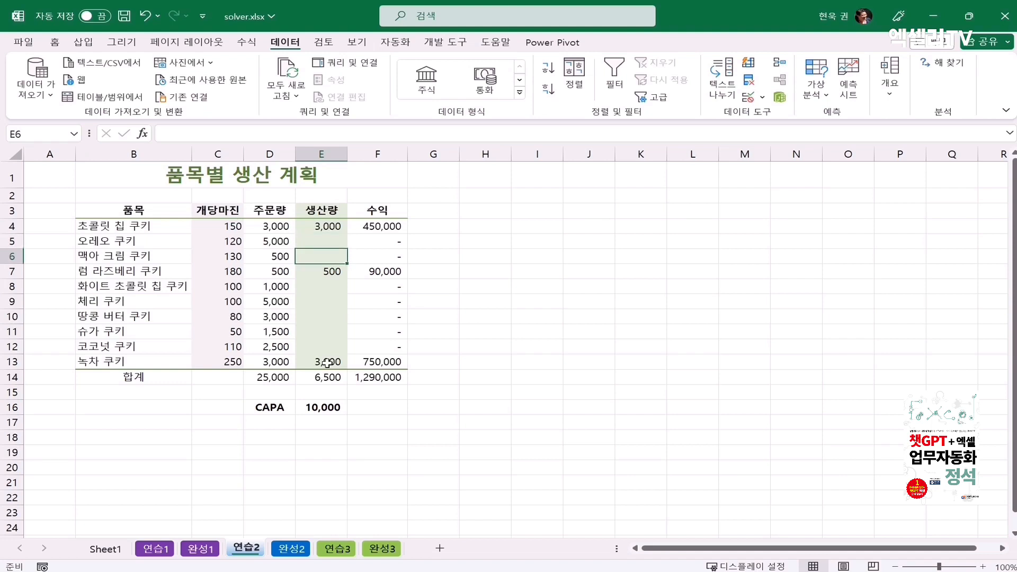
text(500)
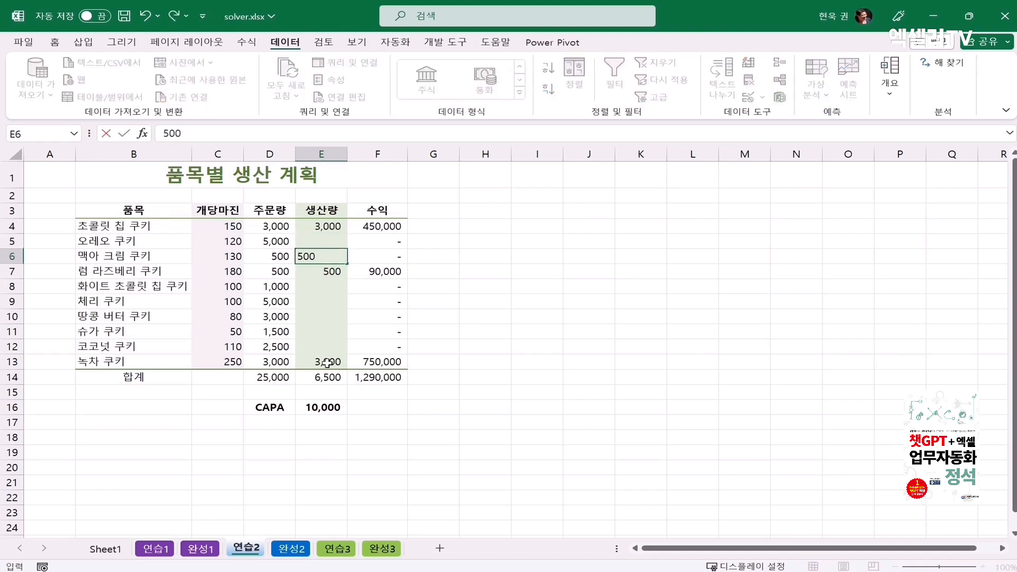
key(Up)
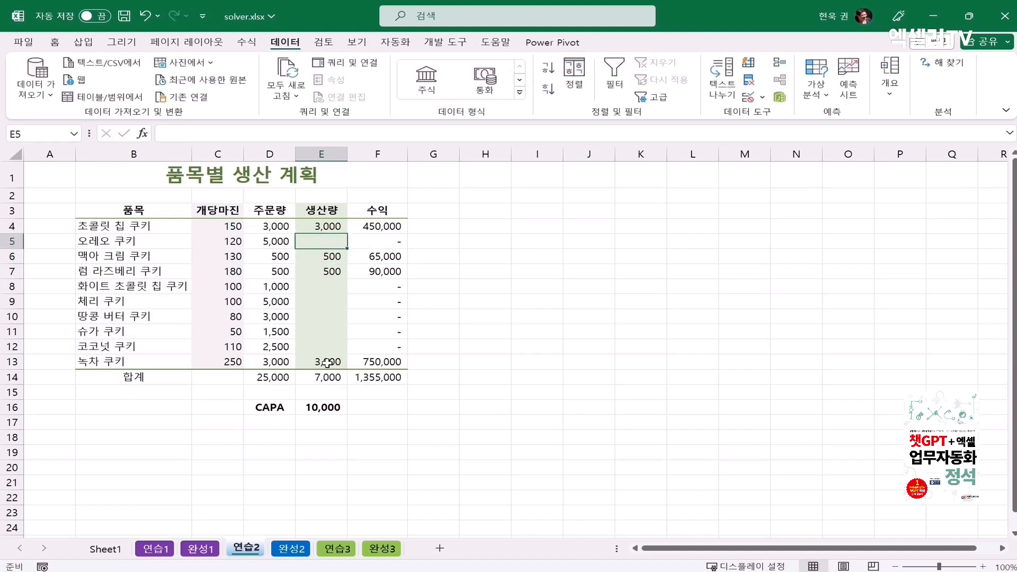
key(Up)
Enter a production quantity of 3000 for 오레오 쿠키 in E5 and check the production total in E14.
click(309, 378)
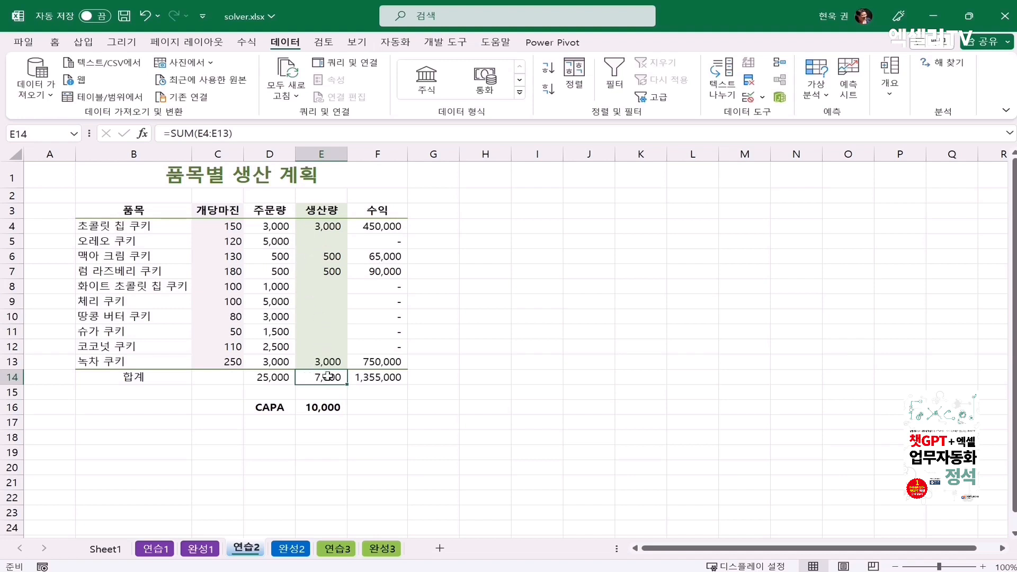
click(316, 243)
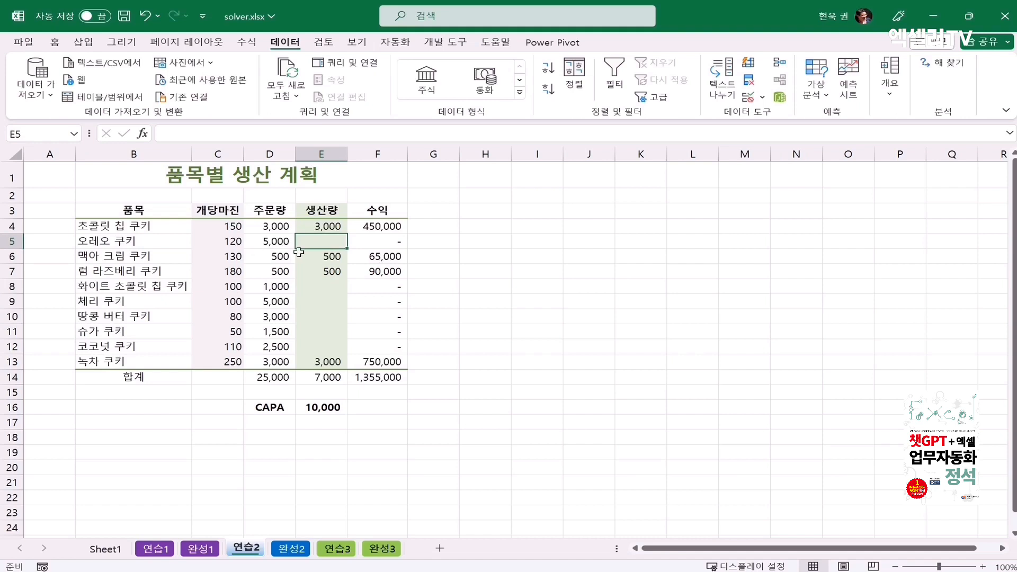
text(3000)
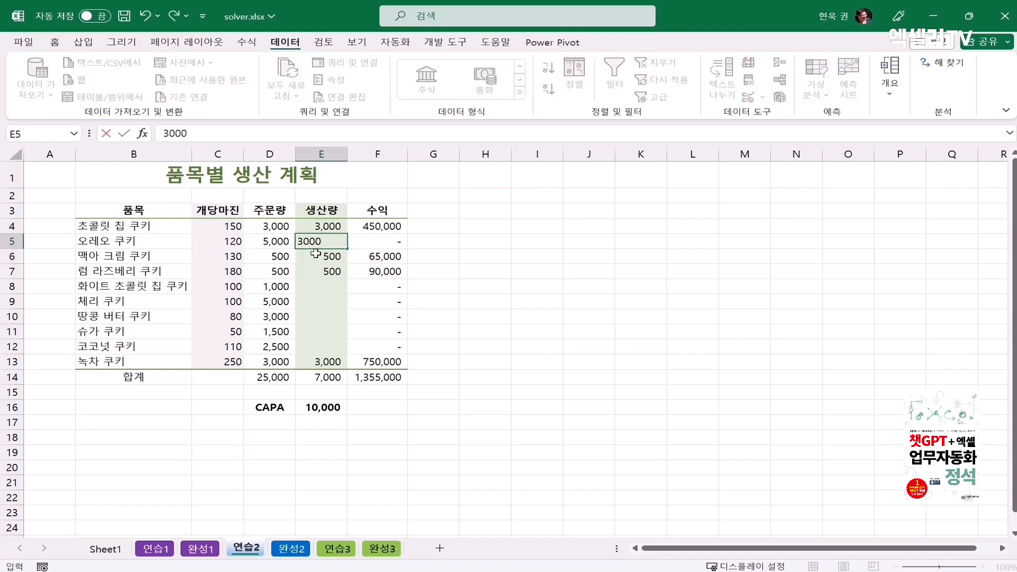
key(Return)
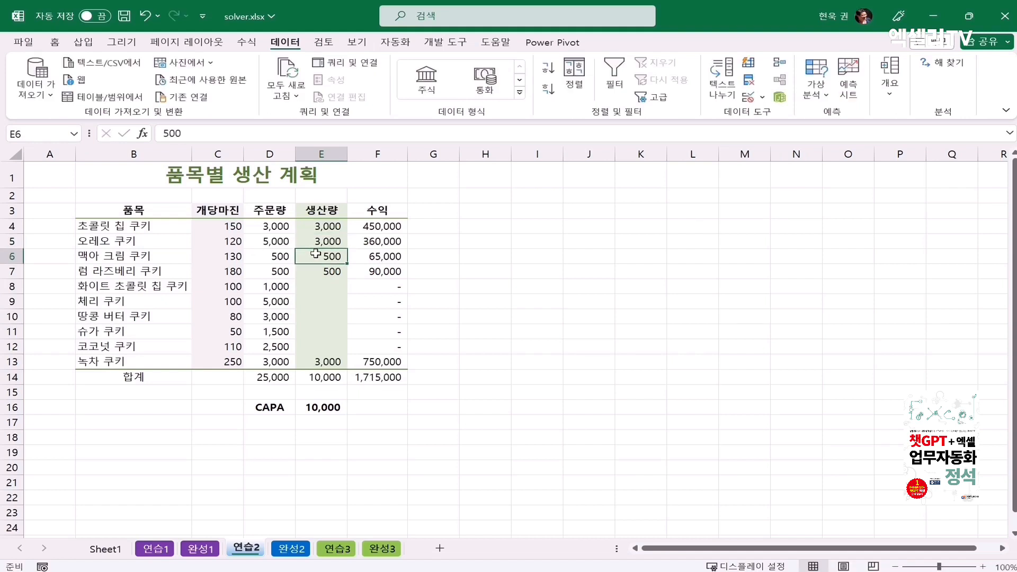
click(329, 376)
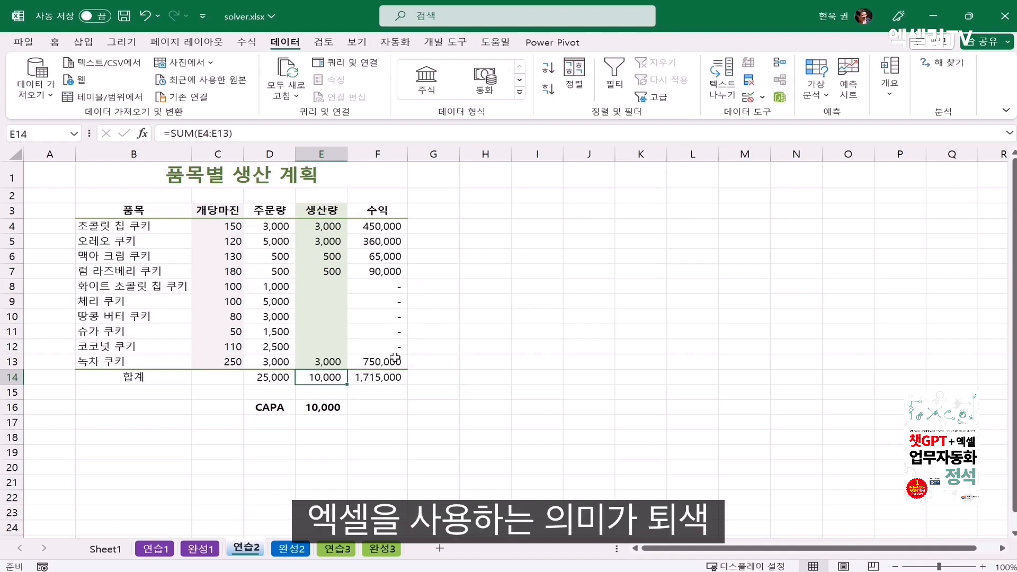
Clear the manually entered production quantities from E4:E13.
drag(329, 227, 323, 362)
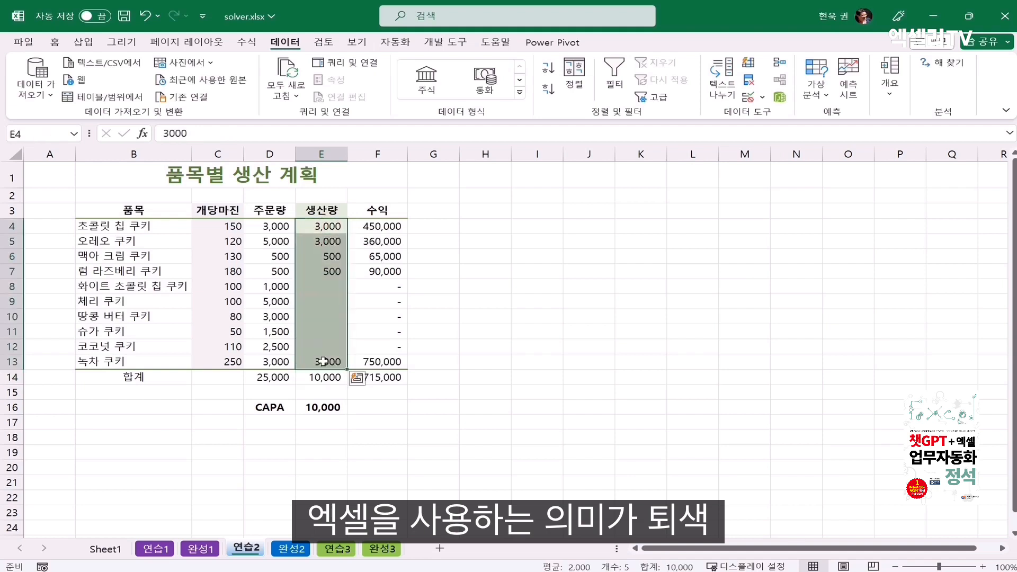
key(Delete)
click(318, 226)
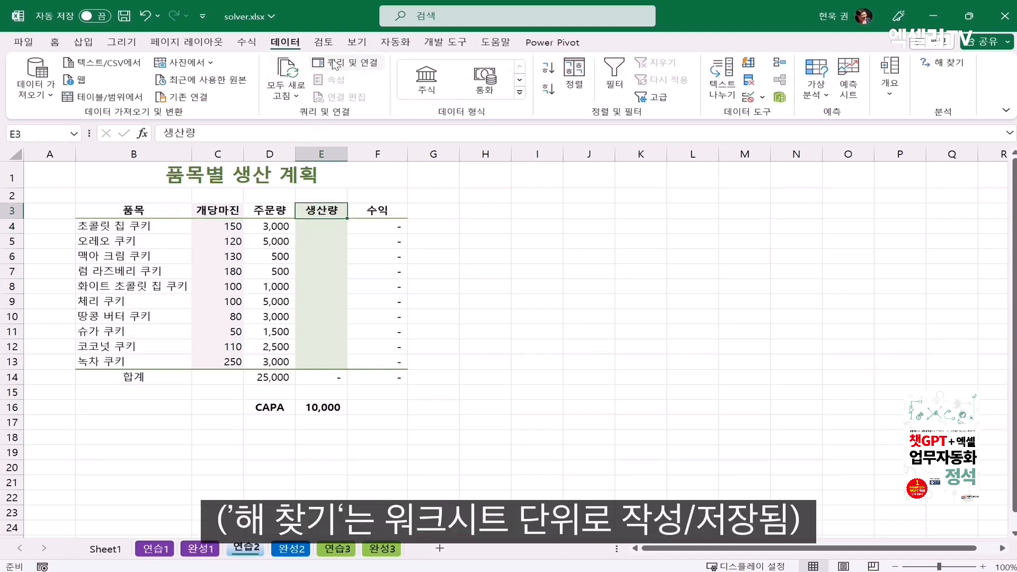
Set up Solver to maximize the total profit in F14 by changing the production quantity cells E4:E13.
click(946, 64)
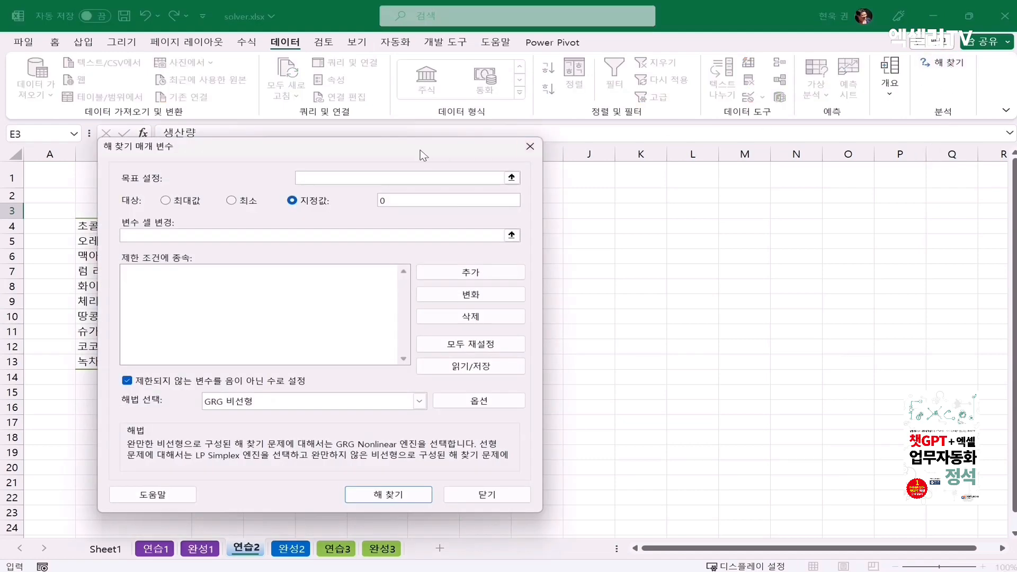
drag(423, 155, 608, 154)
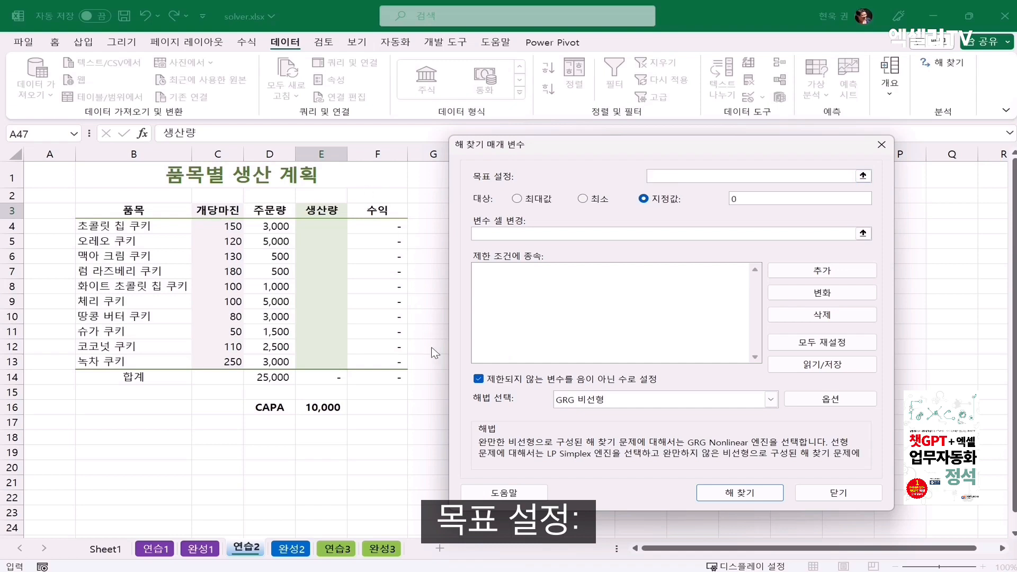
click(382, 379)
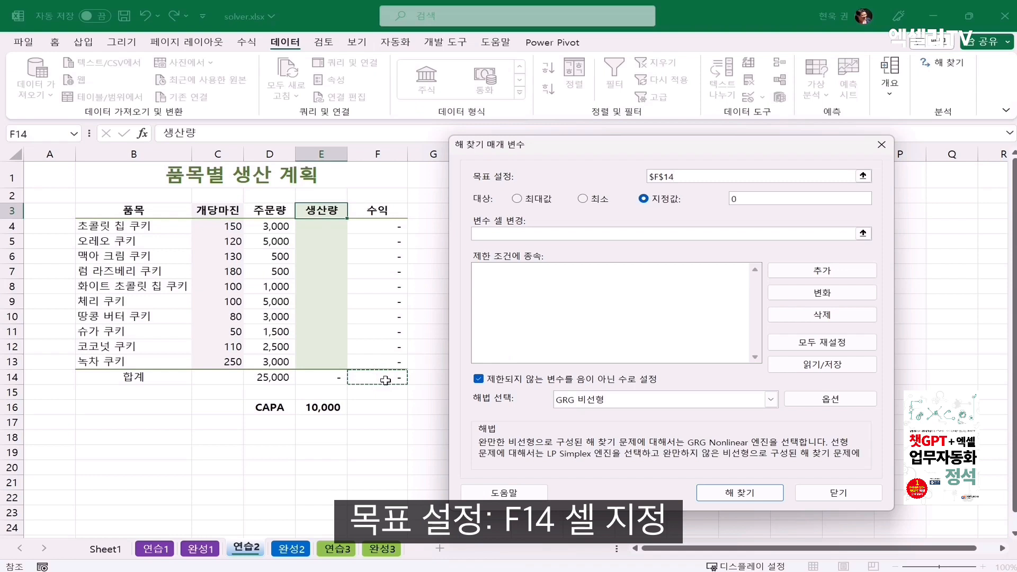
click(517, 201)
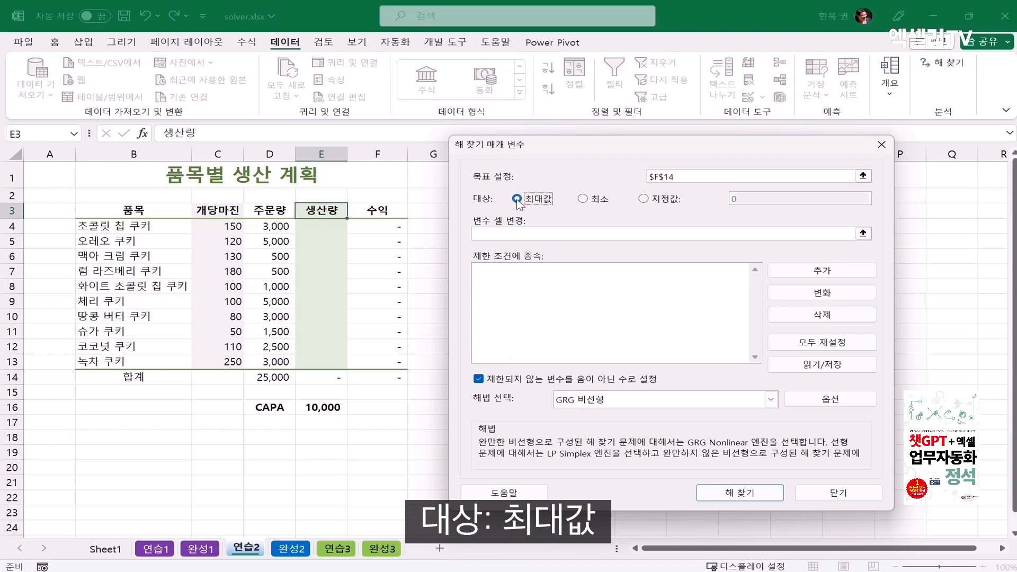
click(534, 234)
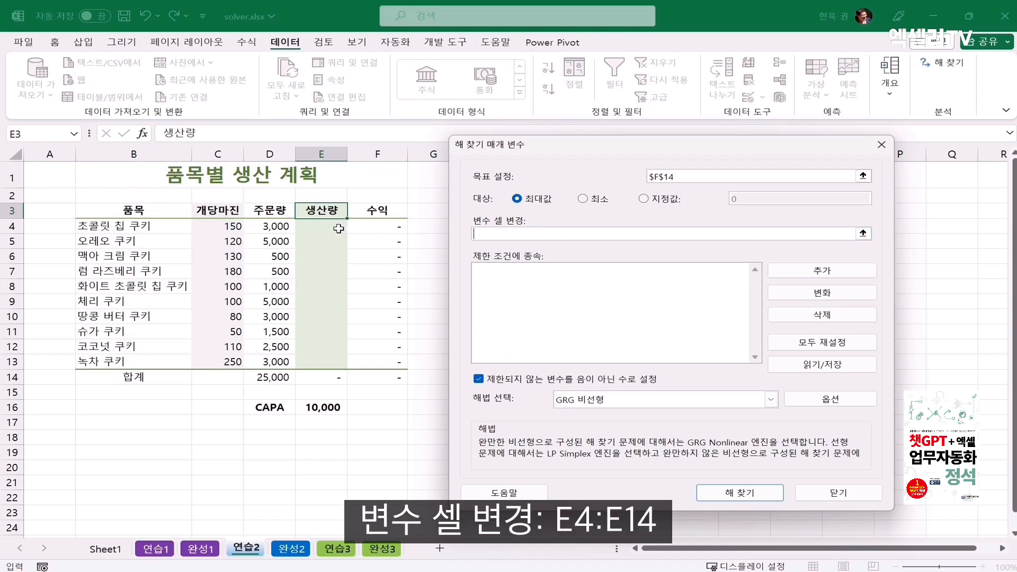
drag(339, 229, 341, 364)
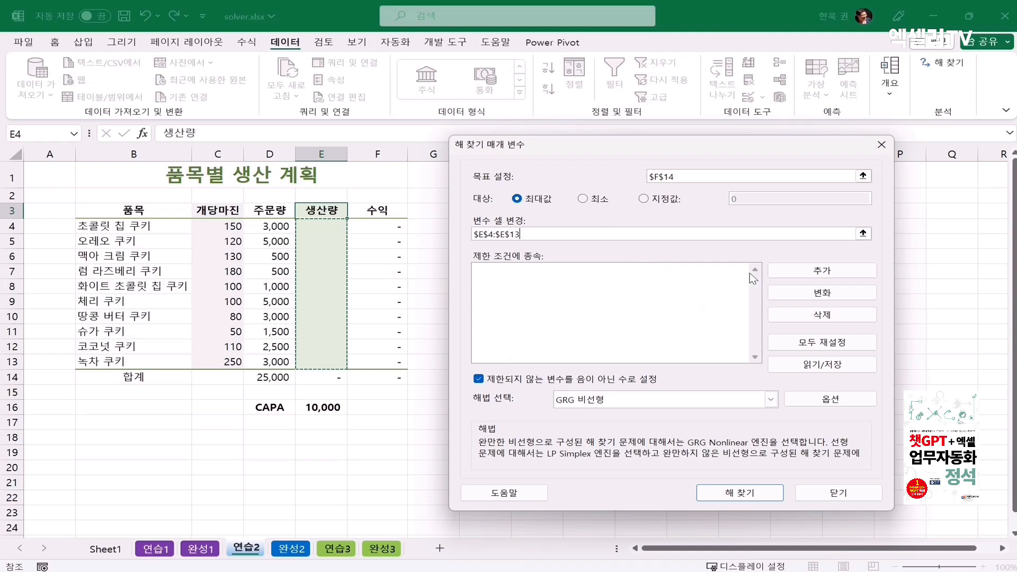
Add a Solver constraint requiring the production total in E14 to equal the capacity in E16.
click(851, 271)
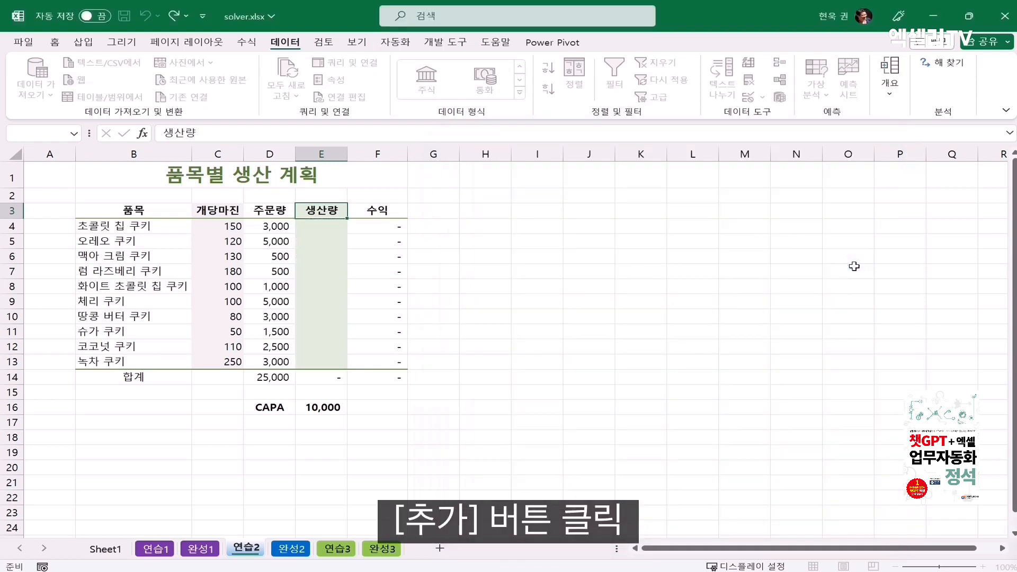
drag(749, 285, 726, 277)
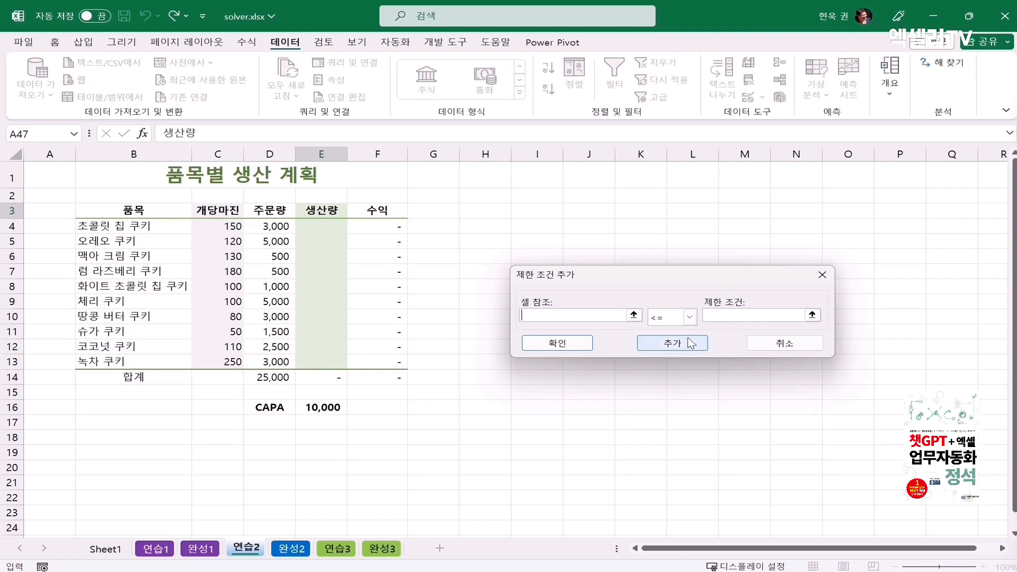
click(551, 314)
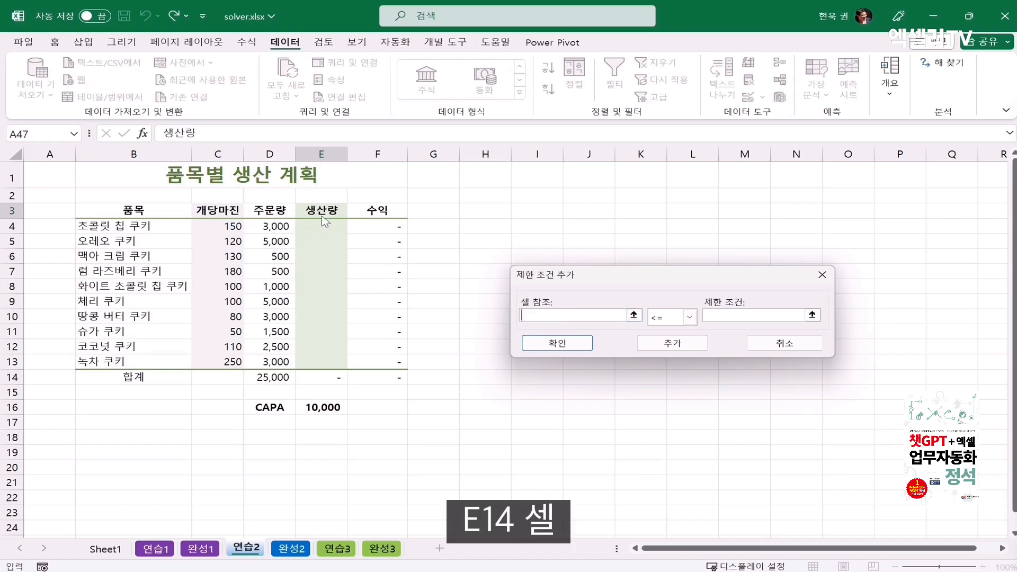
click(317, 378)
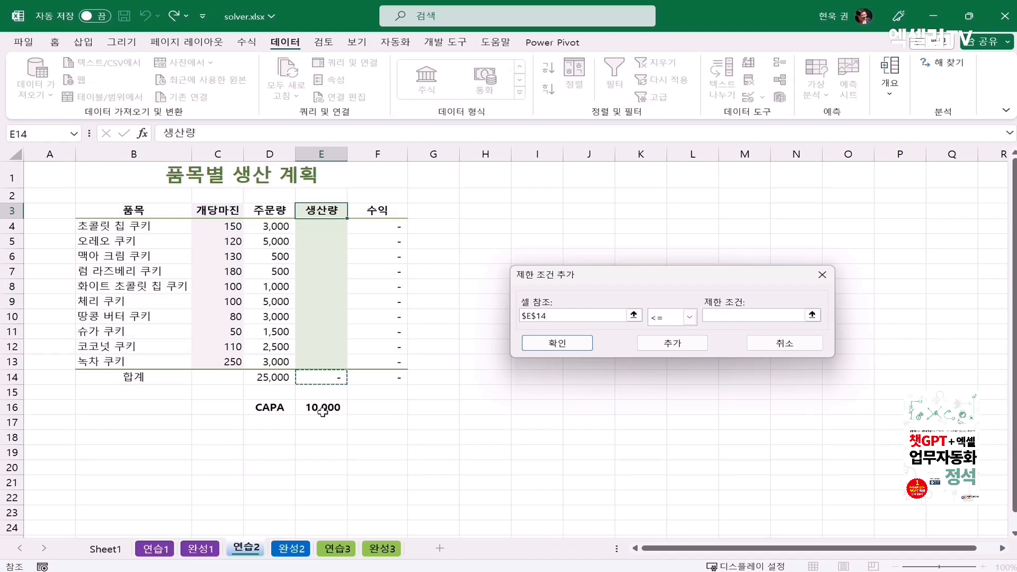
click(689, 317)
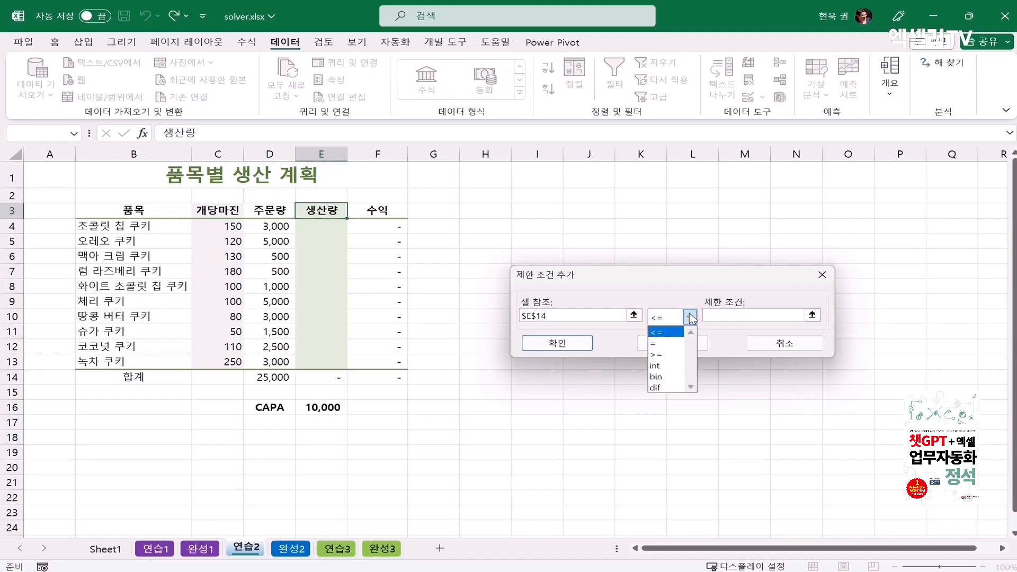
click(664, 344)
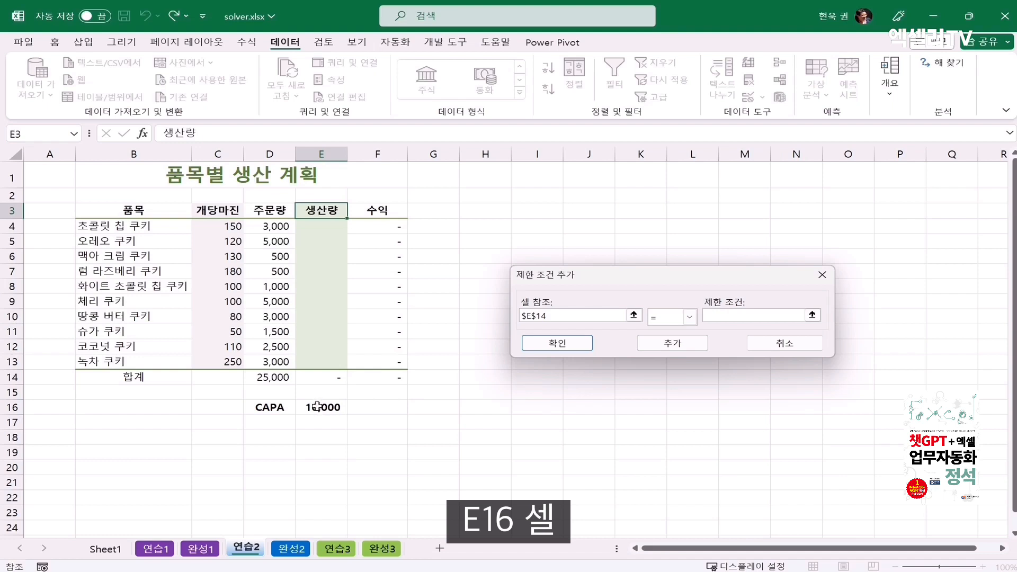
click(317, 406)
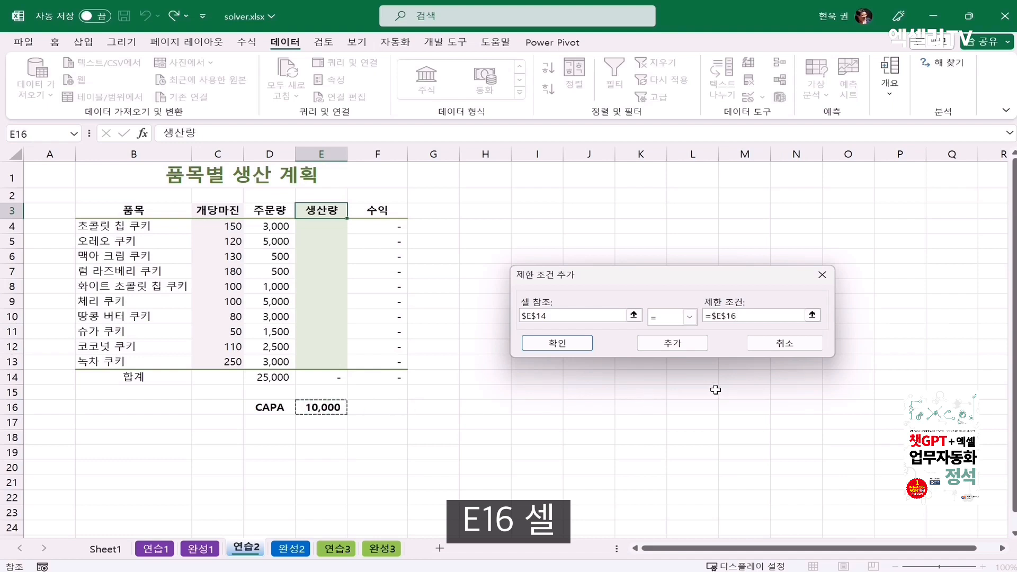
click(681, 347)
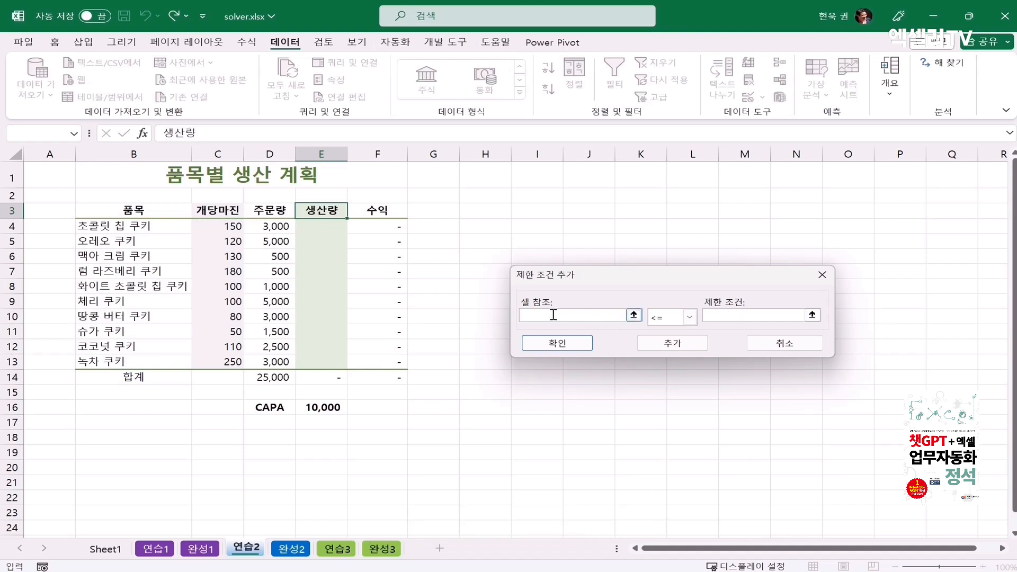
Add a Solver constraint keeping production quantities E4:E13 less than or equal to order quantities D4:D13.
click(323, 227)
drag(323, 227, 339, 364)
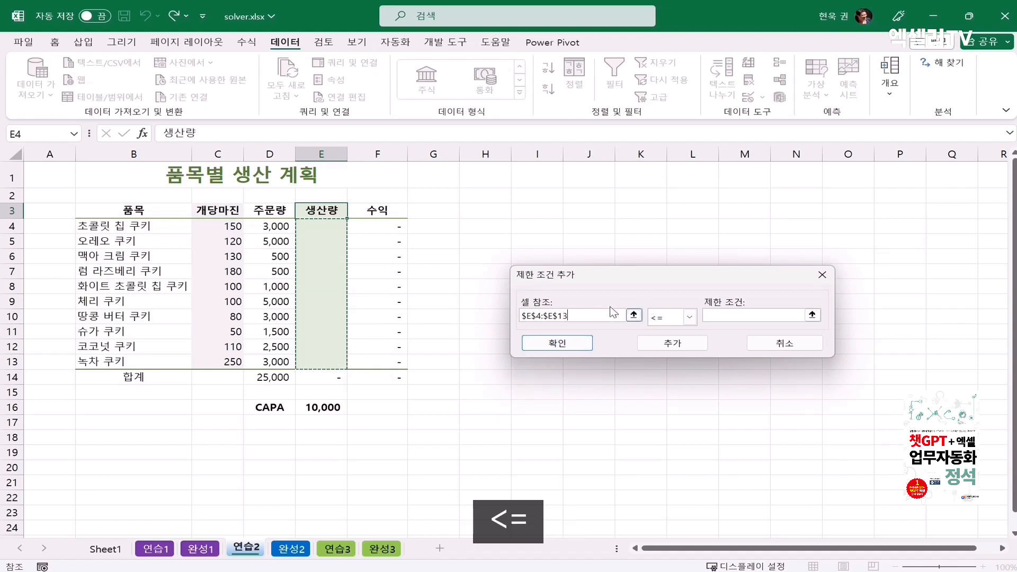
click(731, 318)
drag(254, 227, 266, 358)
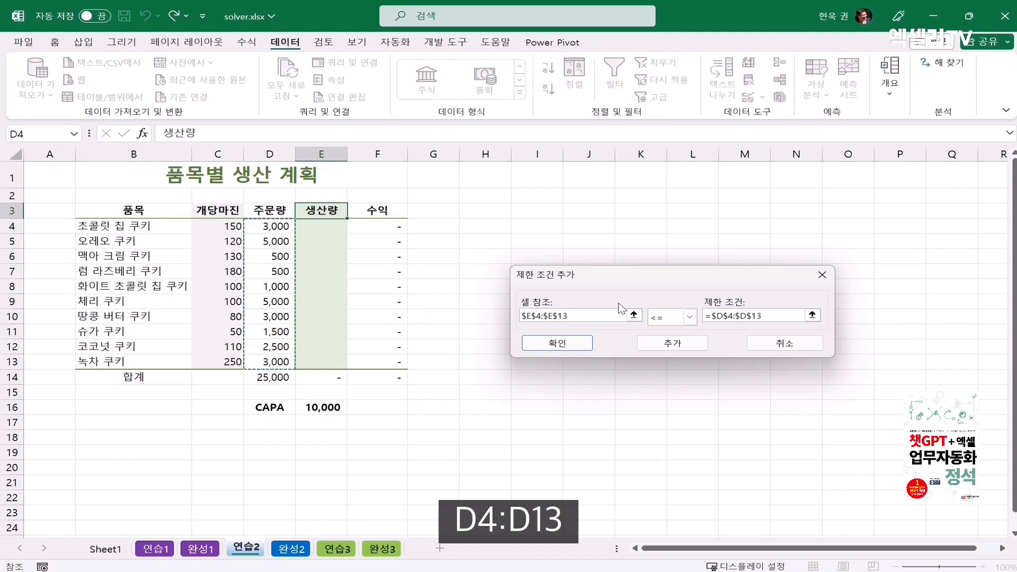
click(695, 343)
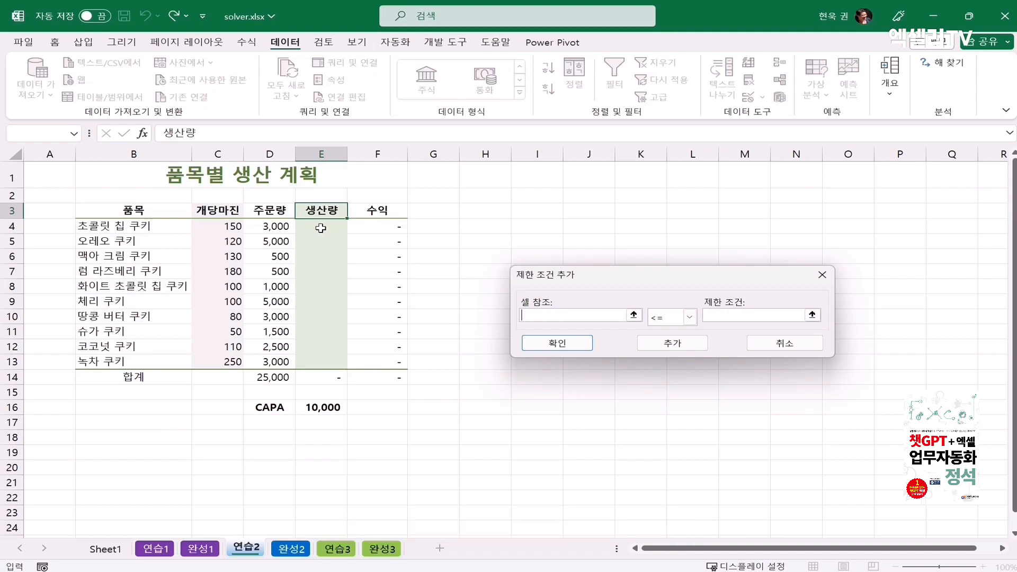
Add an int constraint on production quantities E4:E13 and return to the Solver parameters.
drag(323, 228, 318, 360)
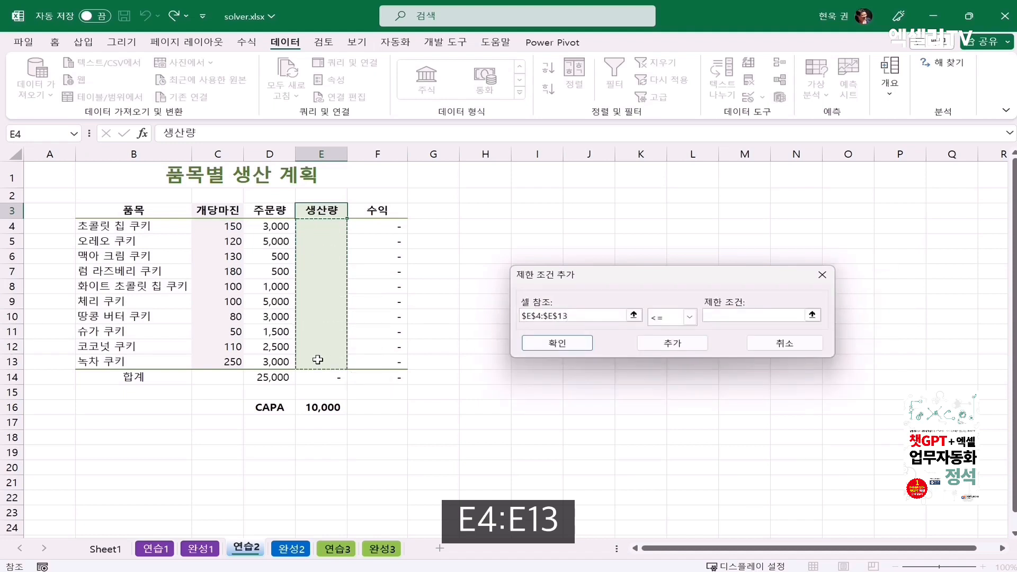
click(689, 317)
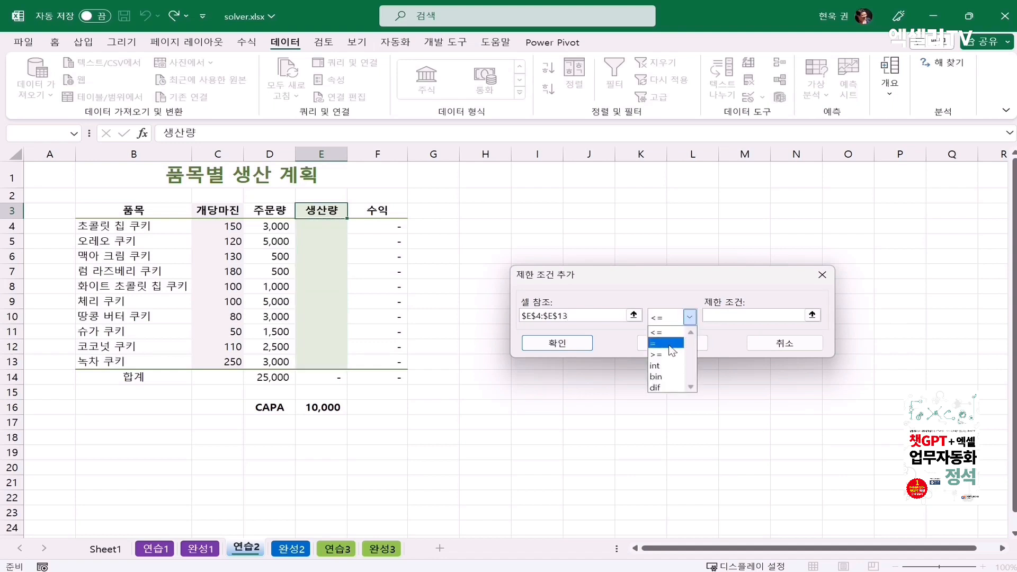
click(666, 366)
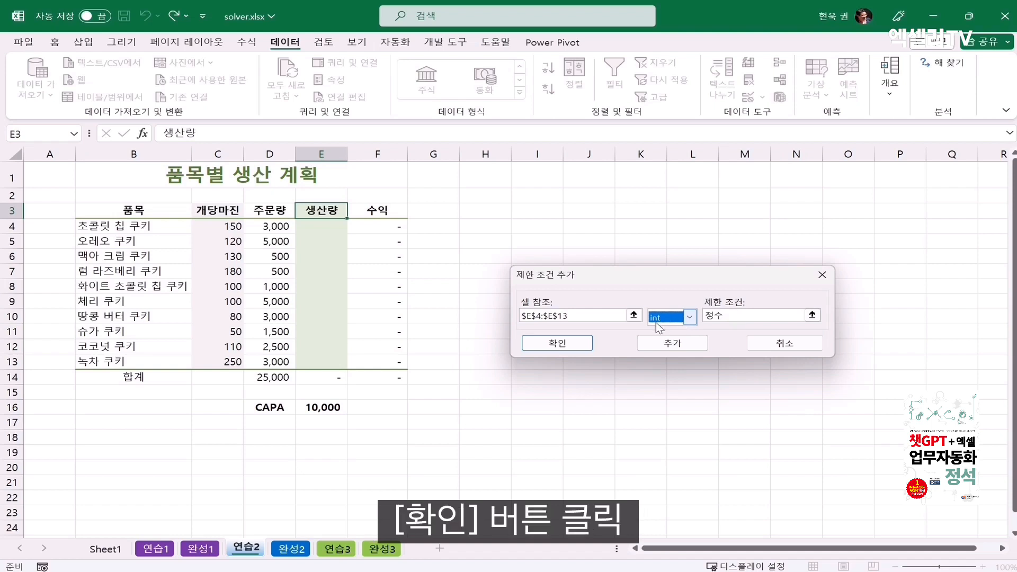
click(571, 344)
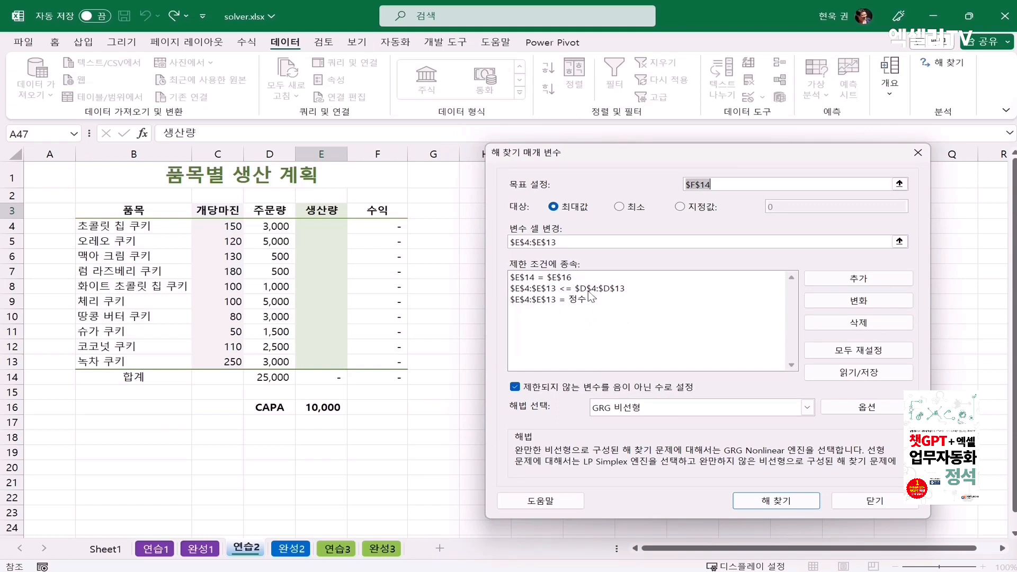
Run Solver, keep its solution in the production plan, and check the total profit in F14.
click(795, 504)
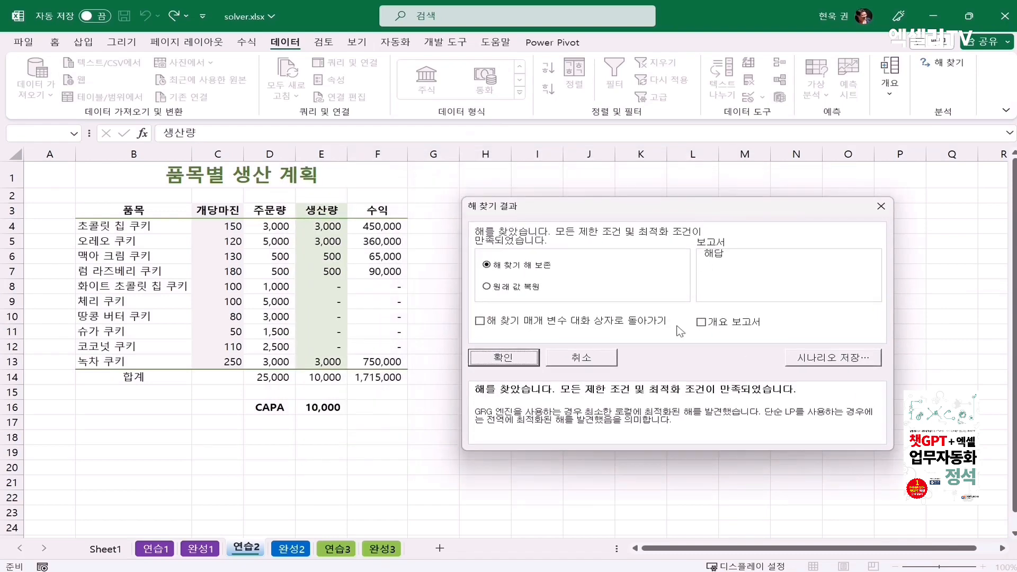
click(518, 358)
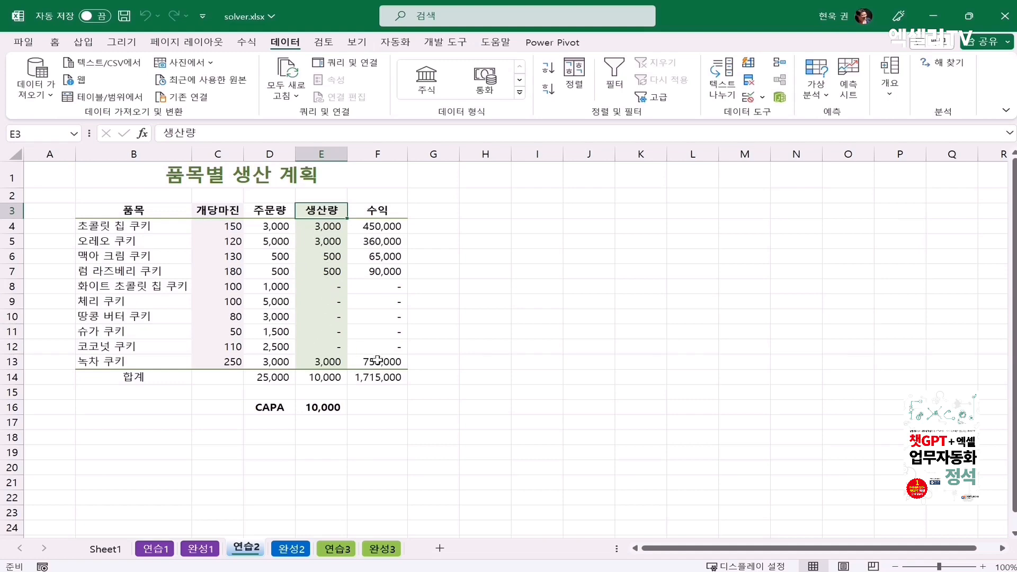
click(377, 376)
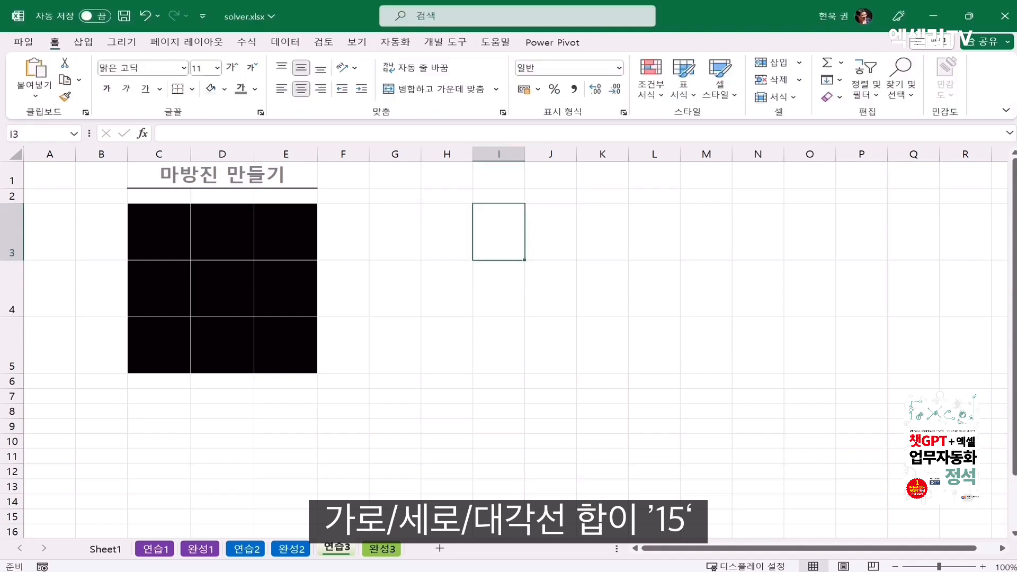
mouse_move(165, 222)
mouse_down()
mouse_move(142, 236)
mouse_move(173, 235)
mouse_move(167, 247)
mouse_up()
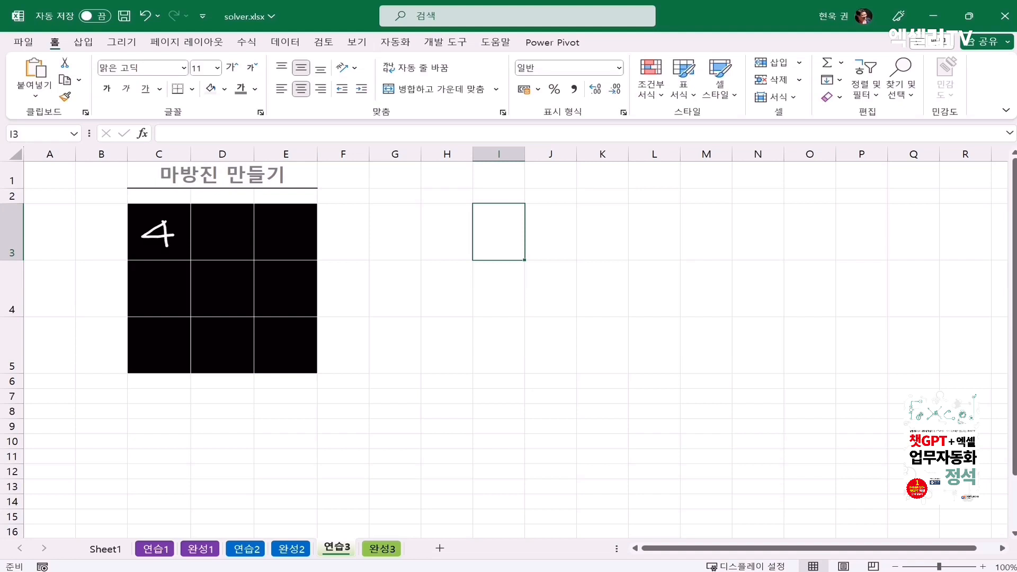
drag(224, 229, 214, 253)
drag(269, 229, 299, 240)
mouse_move(151, 279)
mouse_down()
mouse_move(159, 297)
mouse_move(146, 299)
mouse_up()
drag(158, 339, 147, 347)
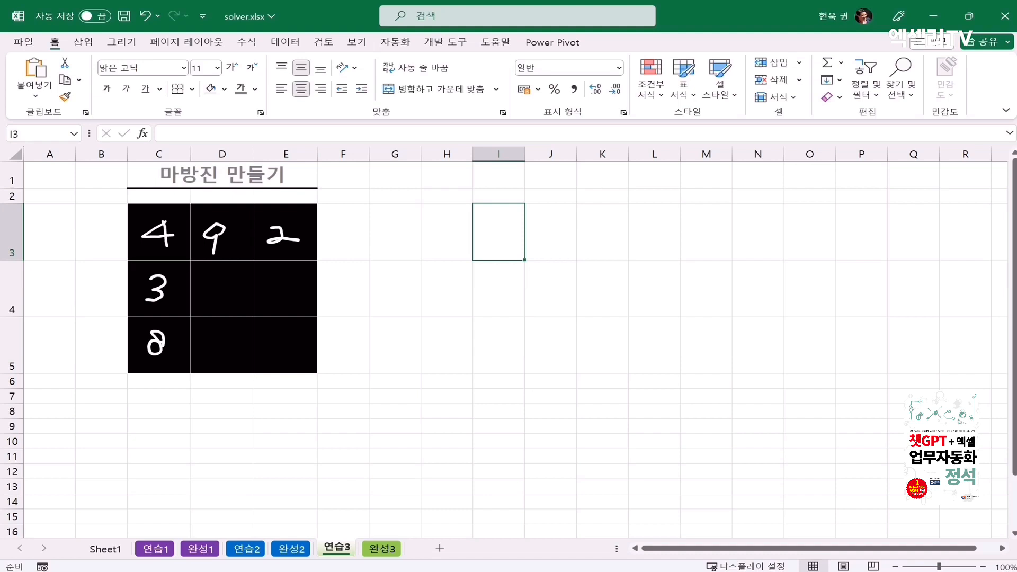
mouse_move(129, 231)
mouse_down()
mouse_move(304, 227)
mouse_move(266, 252)
mouse_up()
mouse_move(228, 211)
mouse_down()
mouse_move(236, 360)
mouse_move(251, 339)
mouse_up()
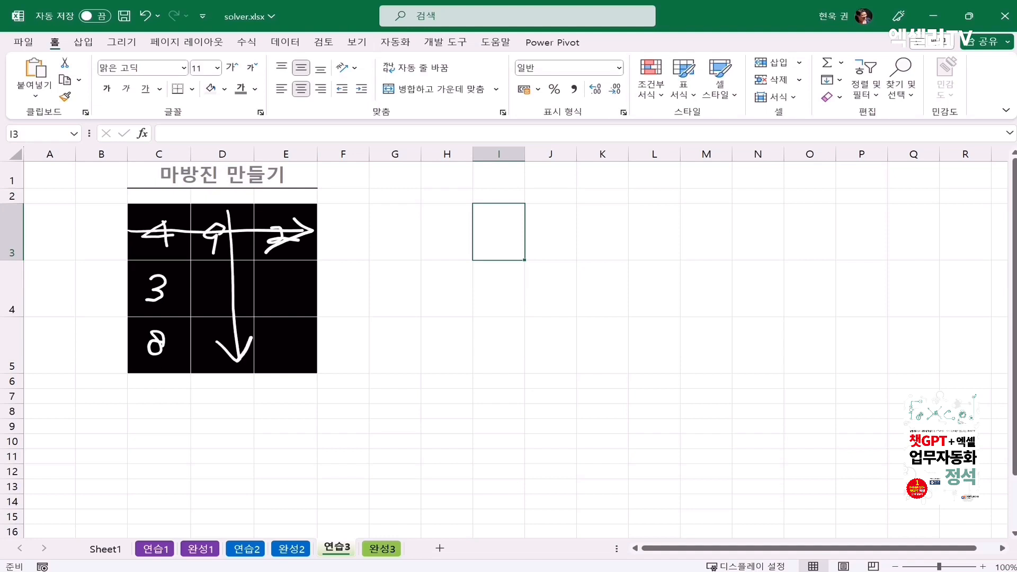
mouse_move(153, 228)
mouse_down()
mouse_move(300, 347)
mouse_move(267, 350)
mouse_up()
mouse_move(160, 338)
mouse_down()
mouse_move(278, 241)
mouse_move(279, 258)
mouse_up()
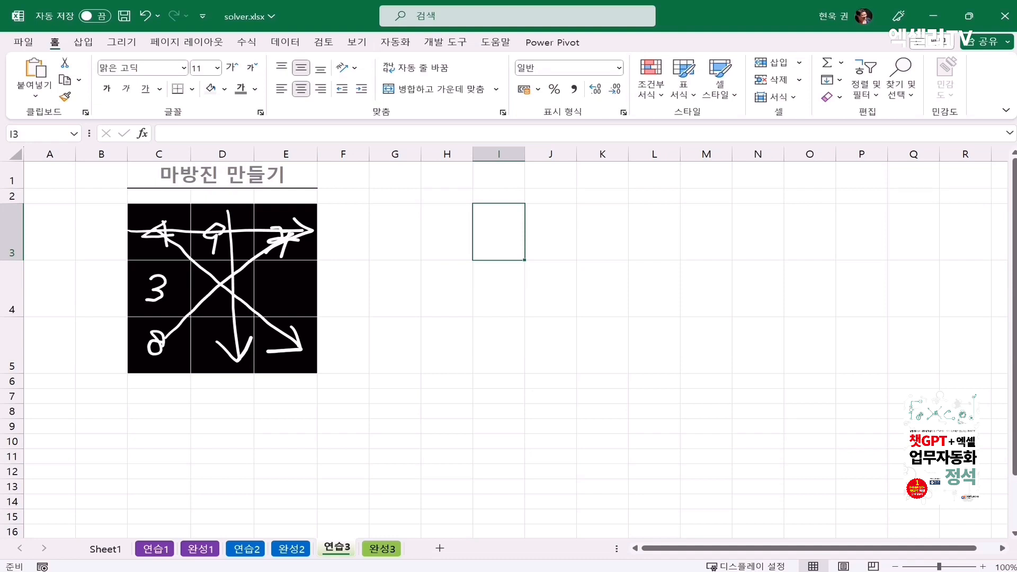
mouse_move(150, 228)
mouse_down()
mouse_move(159, 344)
mouse_move(280, 239)
mouse_move(307, 234)
mouse_up()
mouse_move(217, 341)
mouse_down()
mouse_move(250, 353)
mouse_move(301, 333)
mouse_up()
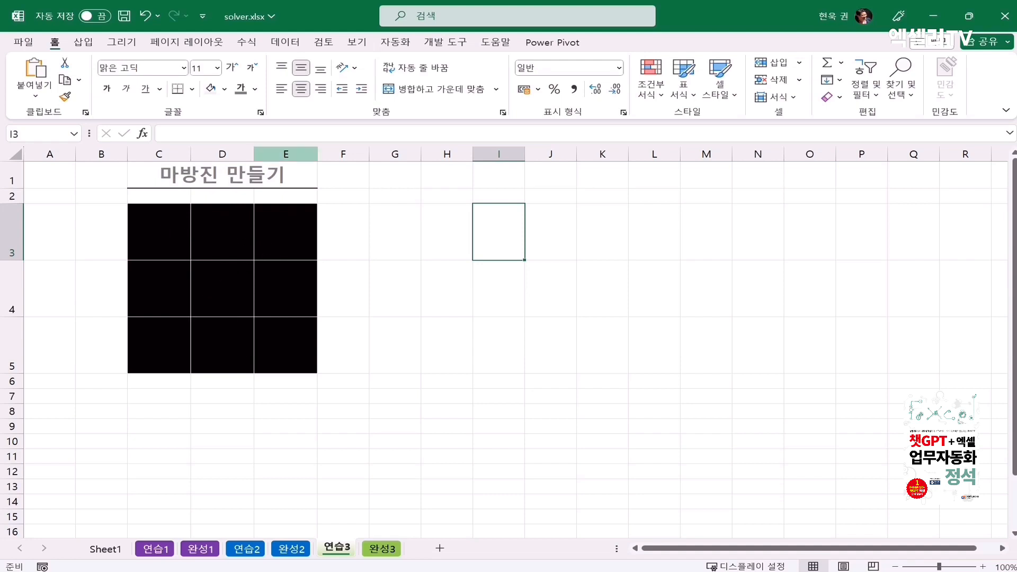
Enter =SUM(C3:E3) in G3 to total the magic square's first row and fill the formula down to G5.
click(158, 232)
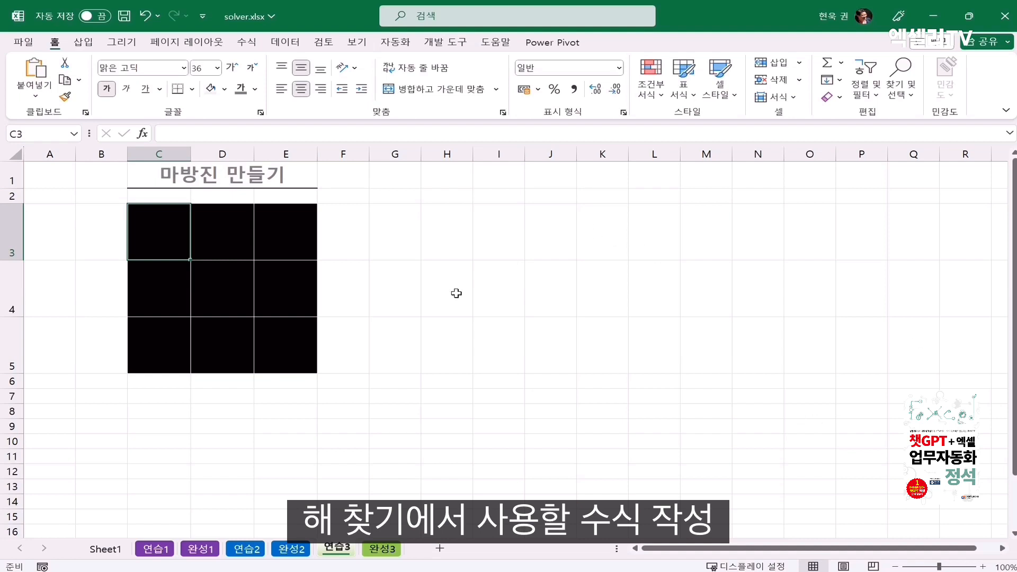
click(384, 240)
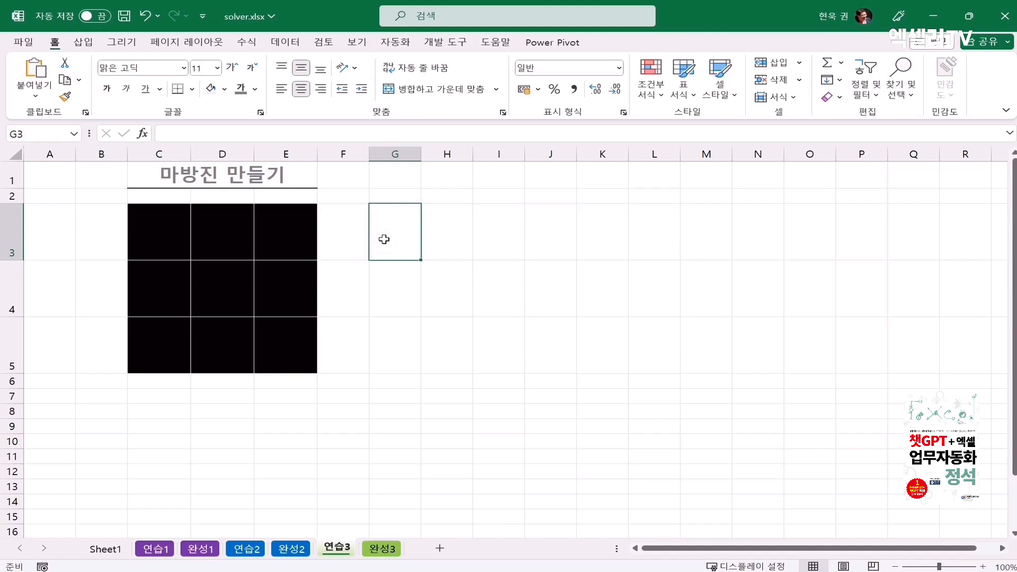
text(=sum)
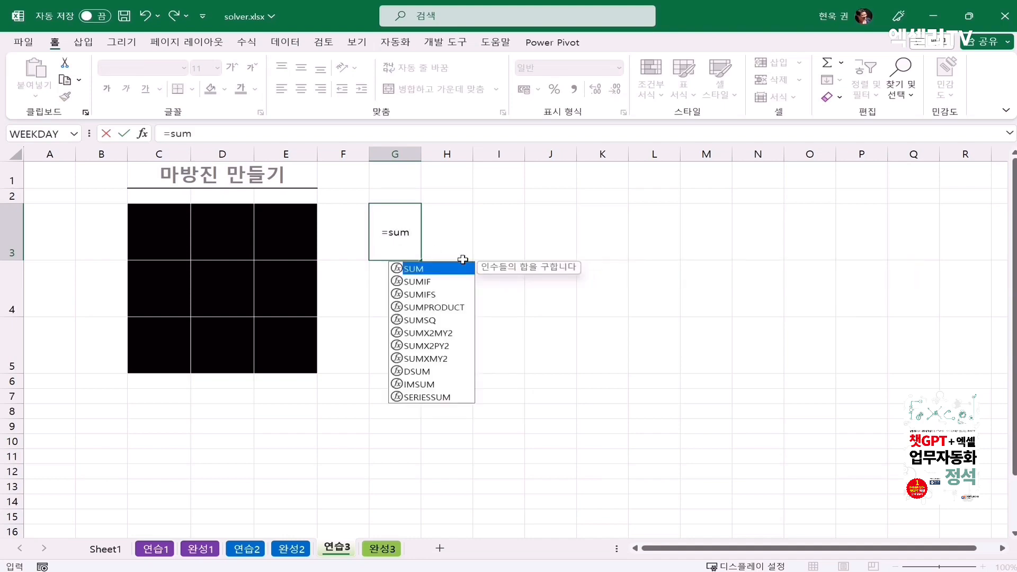
text(()
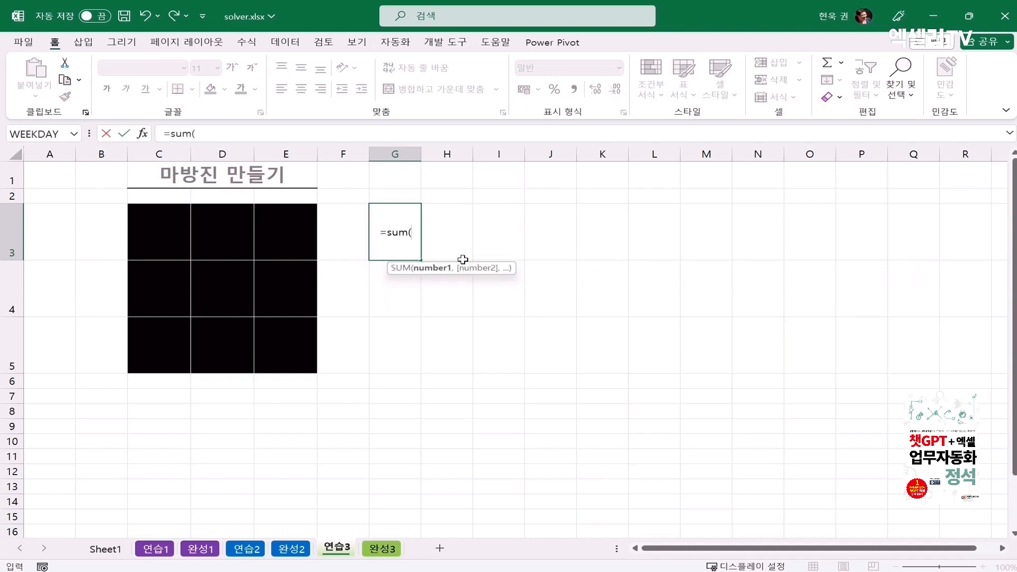
drag(166, 232, 285, 230)
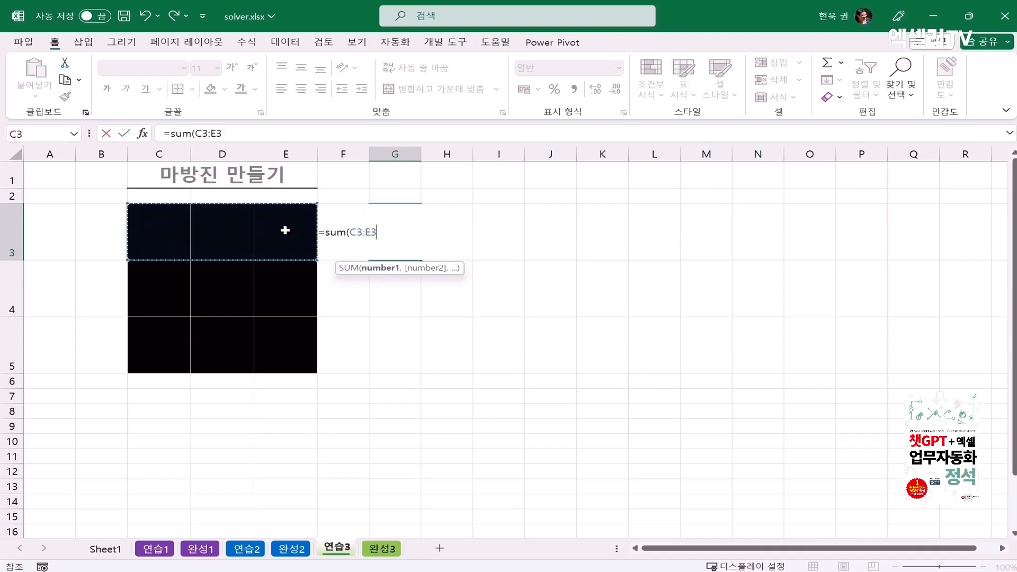
key(Return)
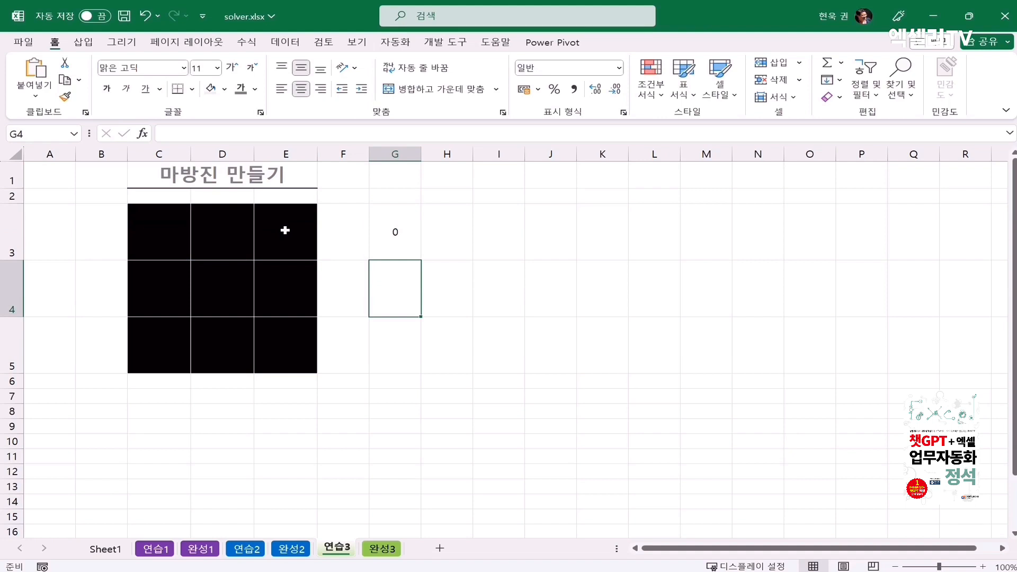
click(386, 230)
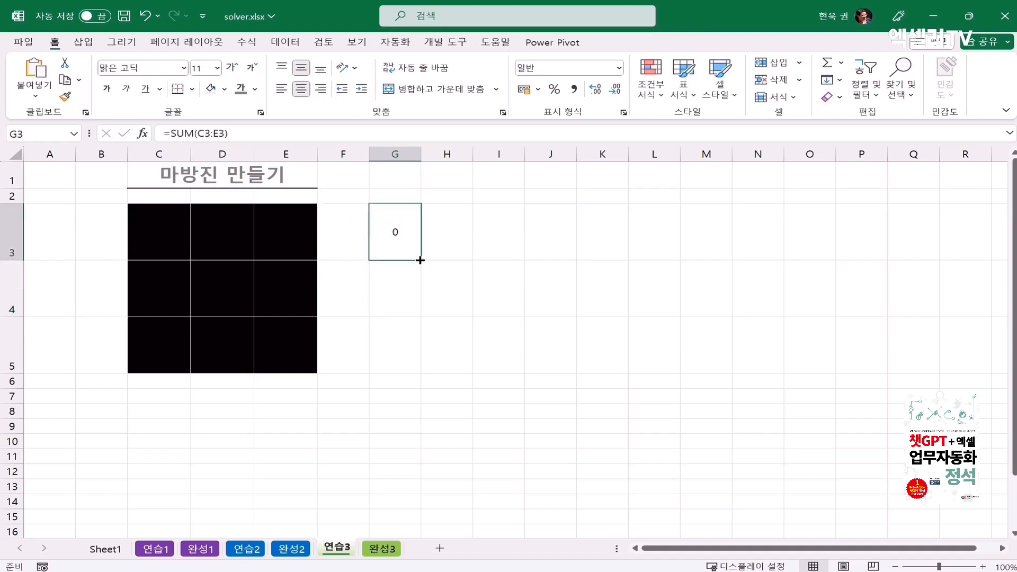
drag(420, 260, 411, 370)
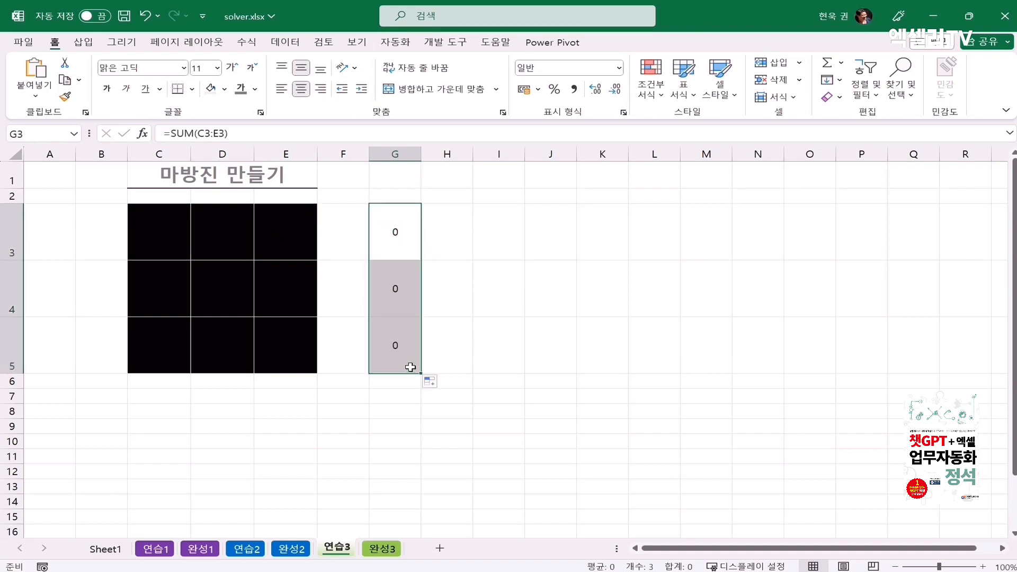
Enter =SUM(C3:C5) in C7 to total the magic square's first column and fill the formula across to E7.
click(169, 396)
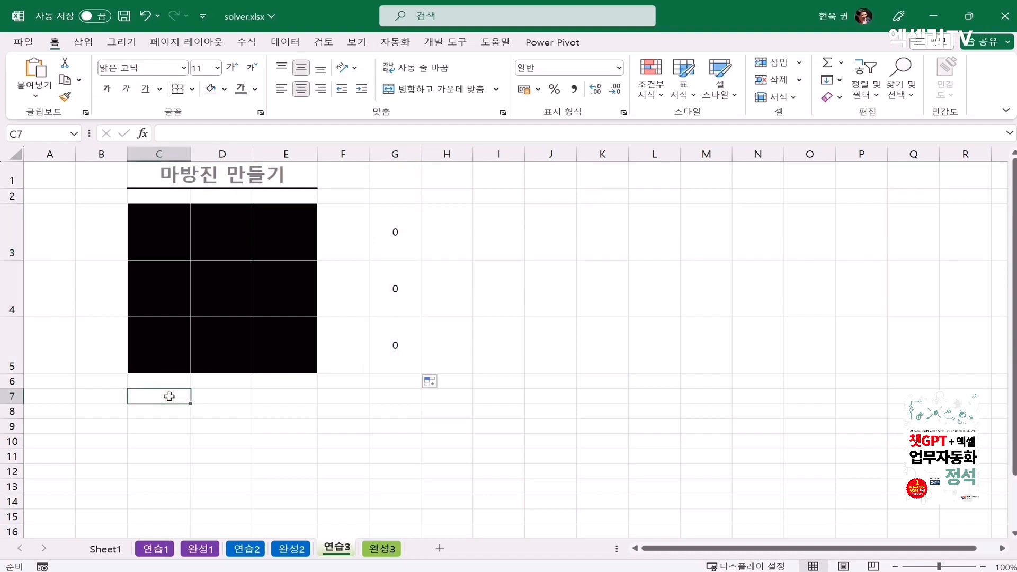
text(=s)
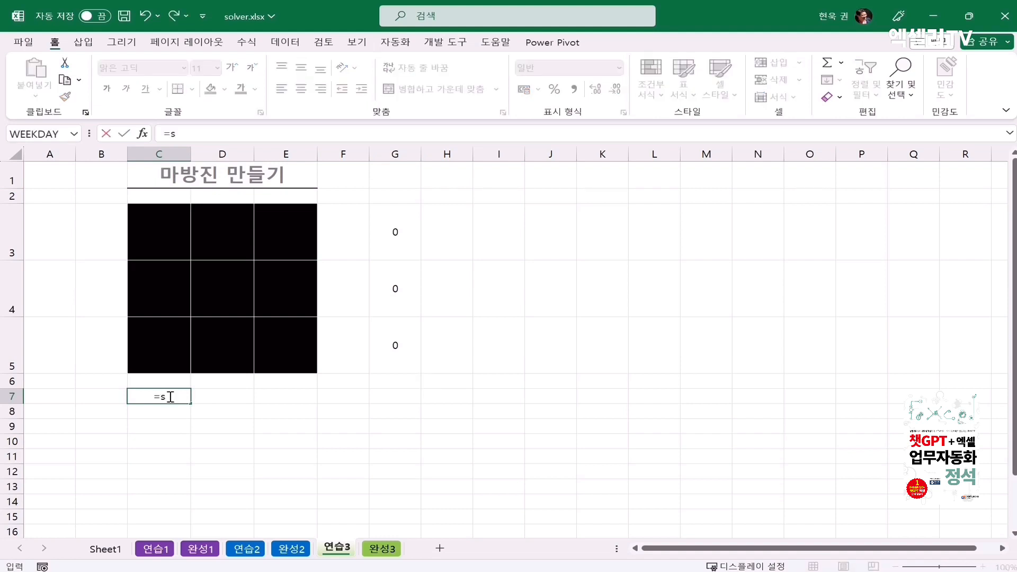
text(um()
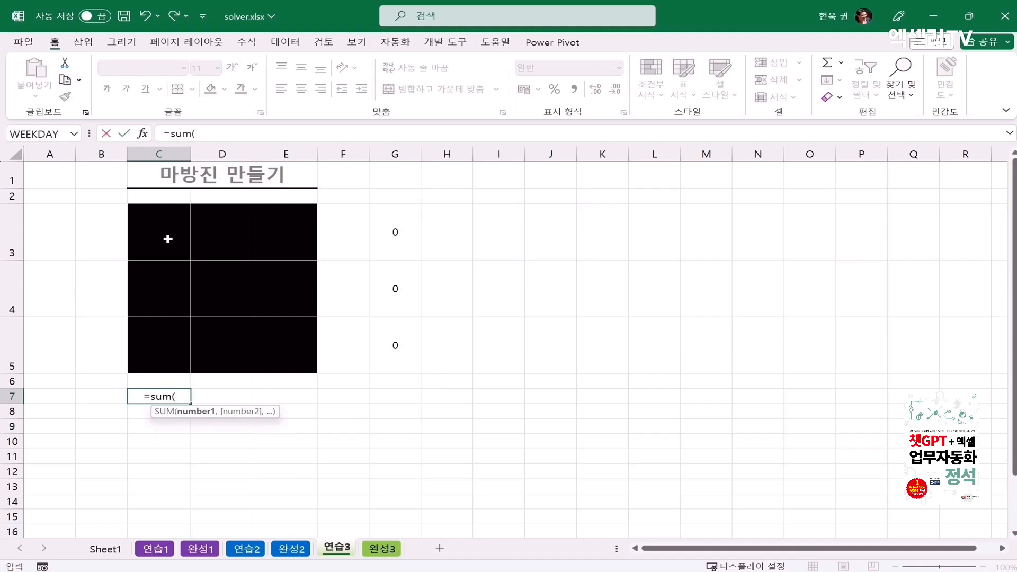
drag(168, 239, 163, 341)
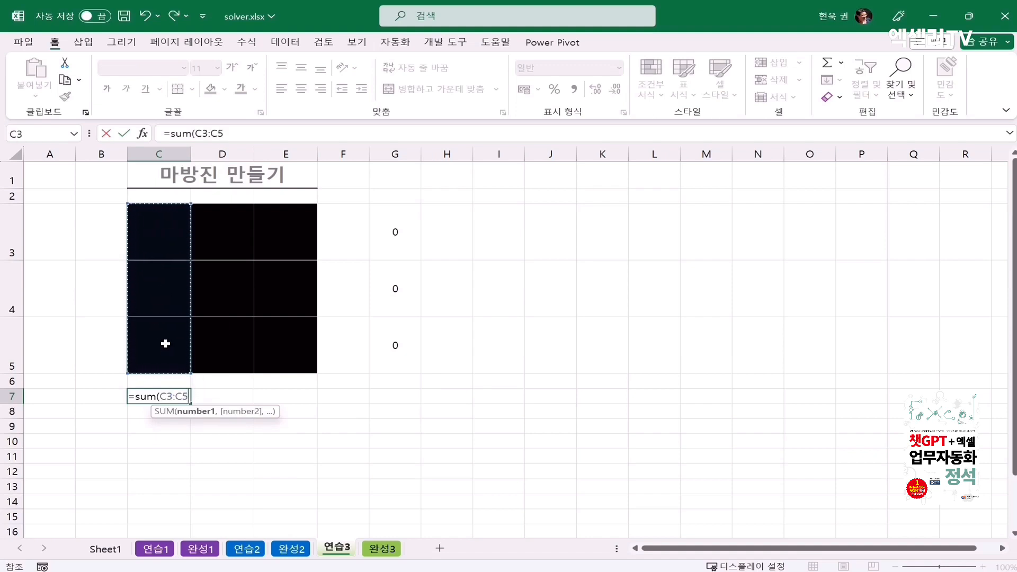
key(Return)
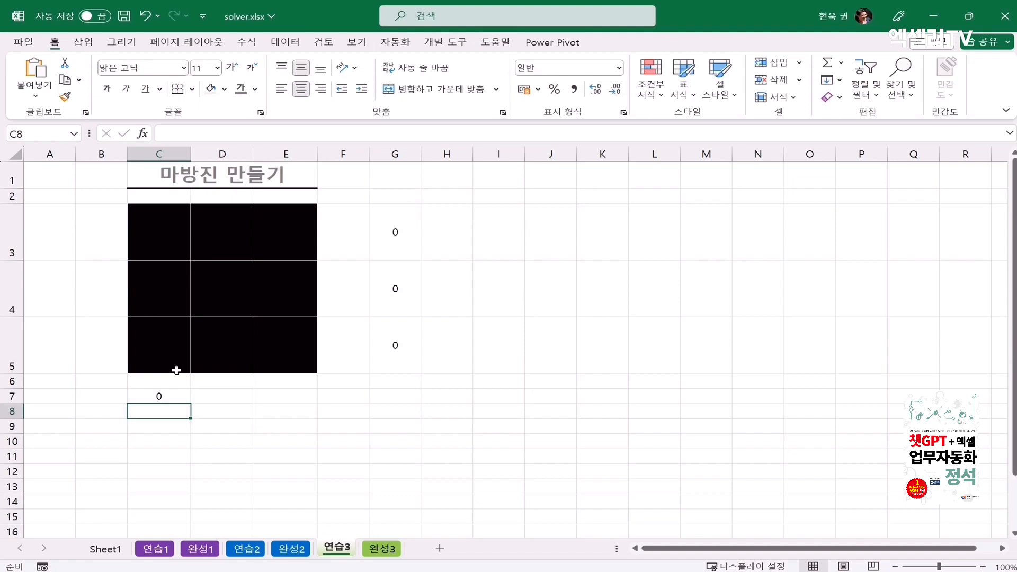
click(170, 396)
drag(191, 404, 306, 396)
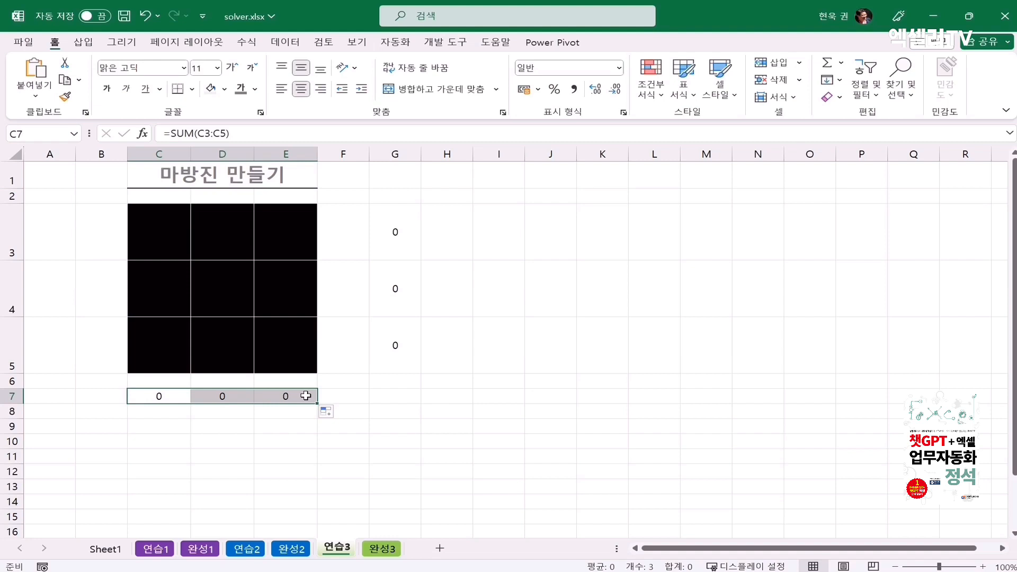
Enter =SUM(C3,D4,E5) in G7 to total the magic square's descending diagonal.
click(396, 395)
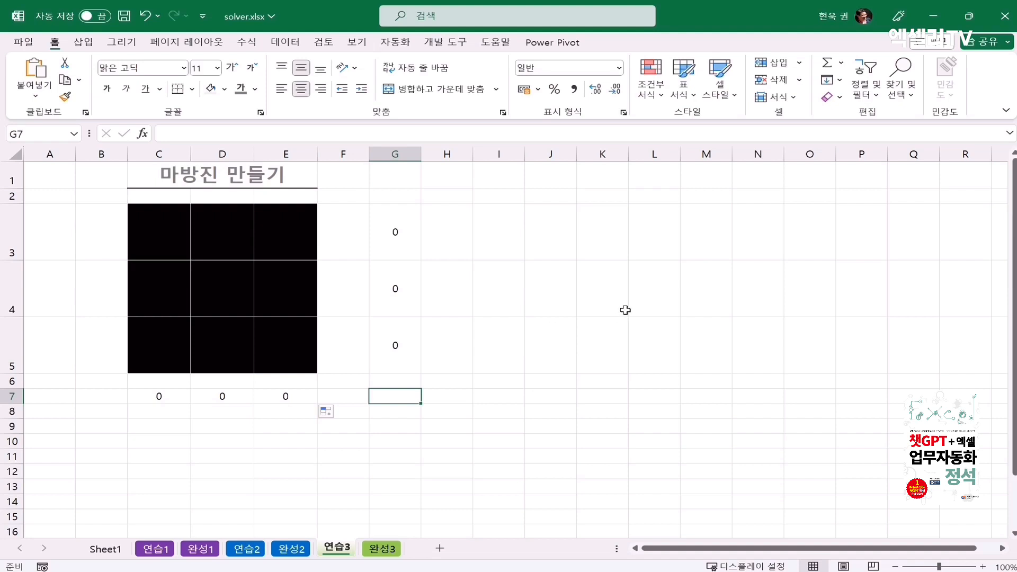
text(=sum()
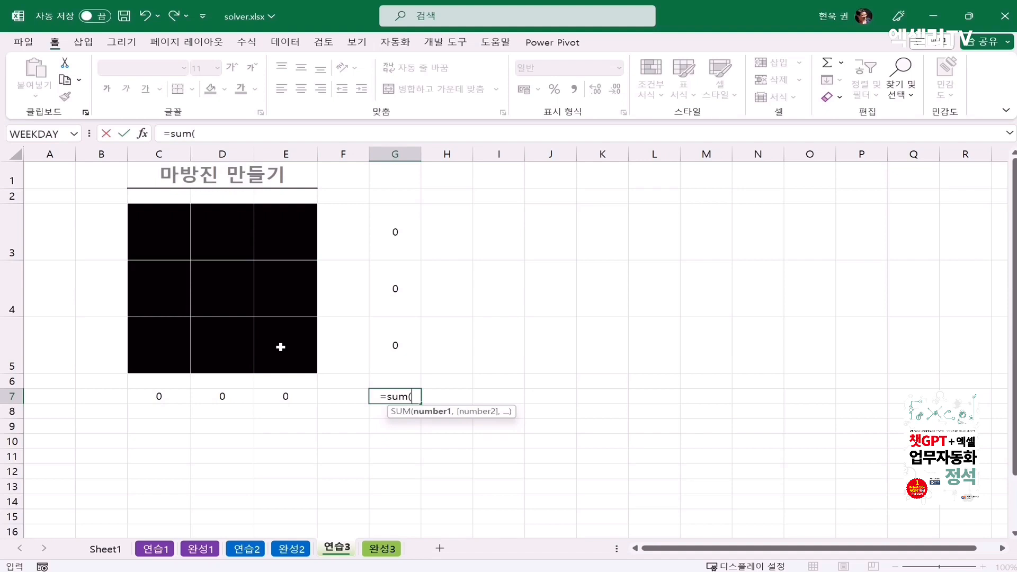
click(165, 241)
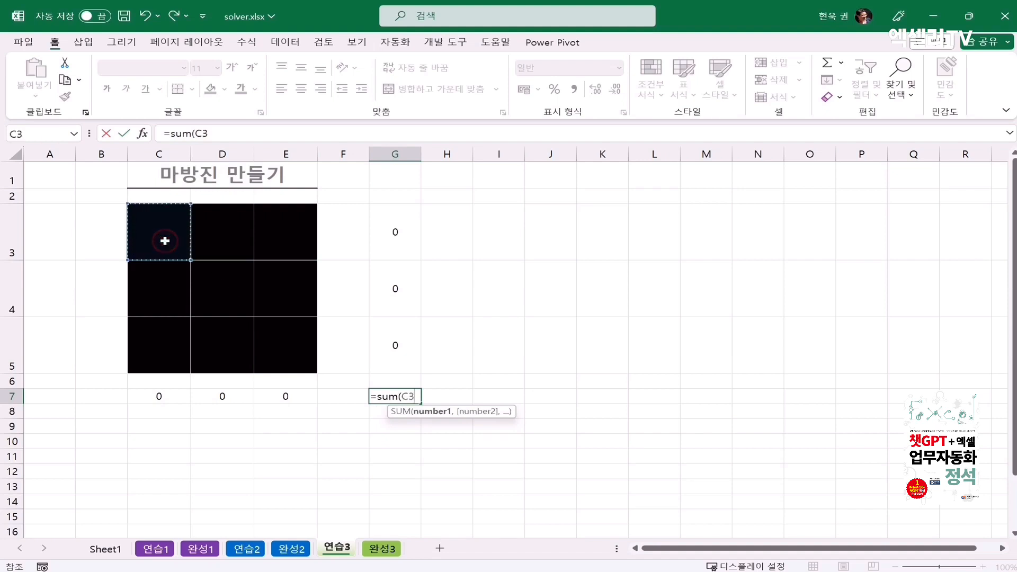
text(,)
click(218, 287)
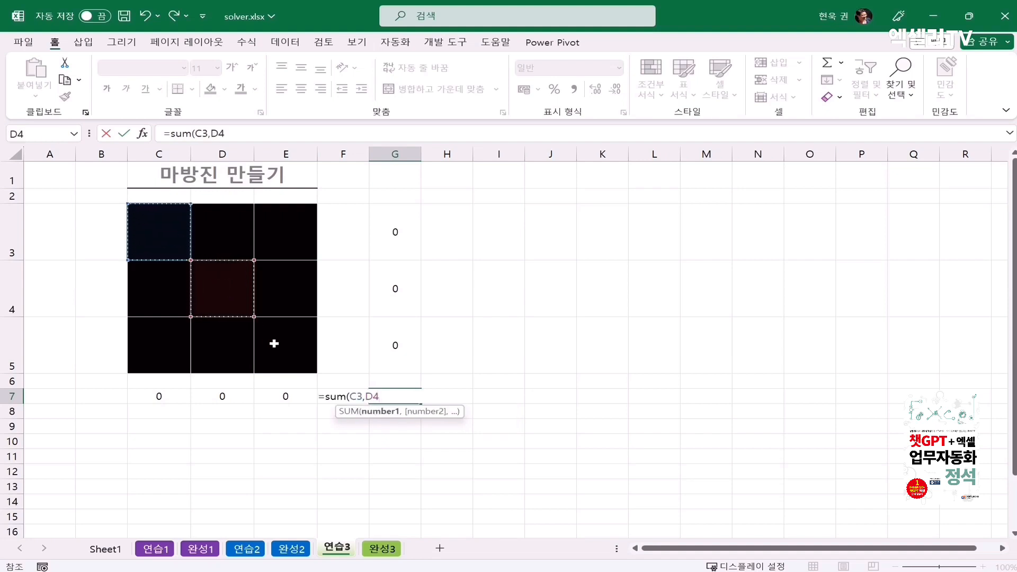
text(,)
click(275, 343)
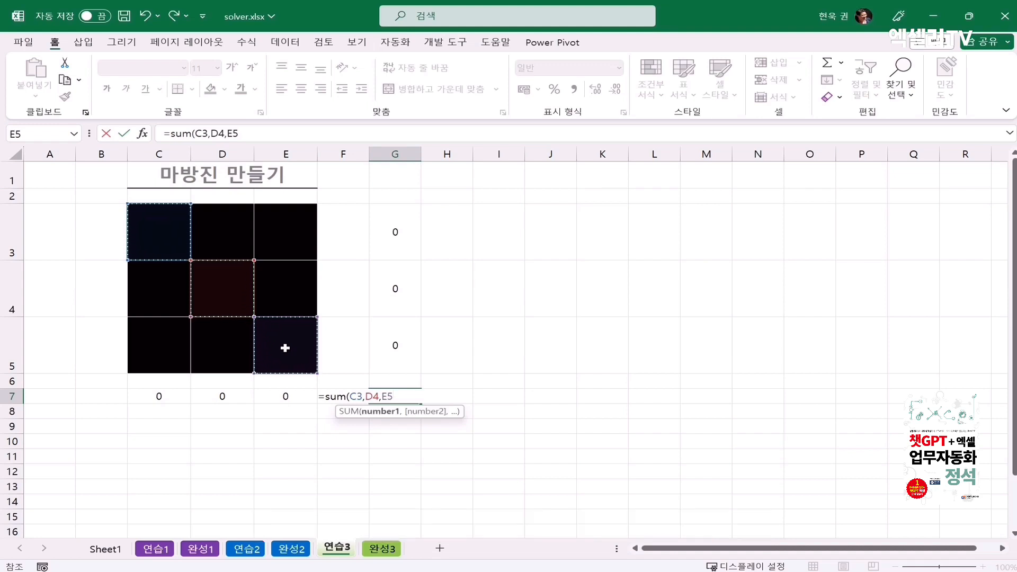
key(Return)
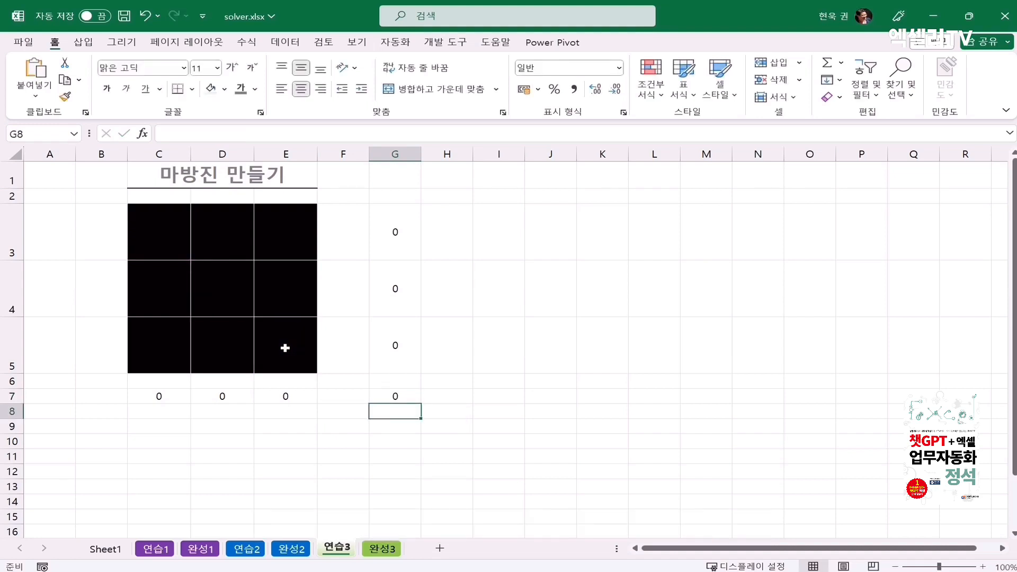
Enter =SUM(C5,D4,E3) in G8 to total the magic square's other diagonal.
text(=)
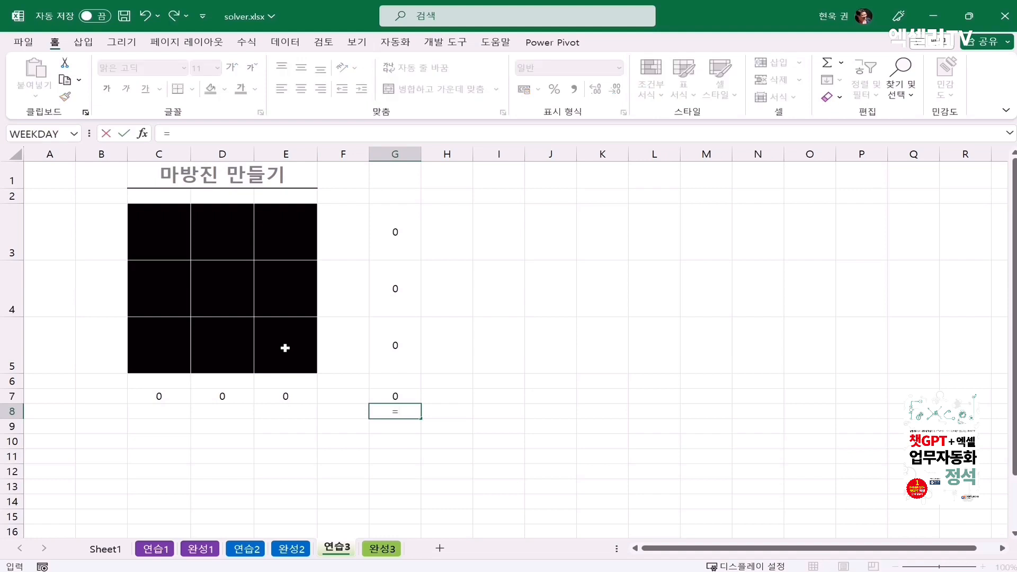
text(sum()
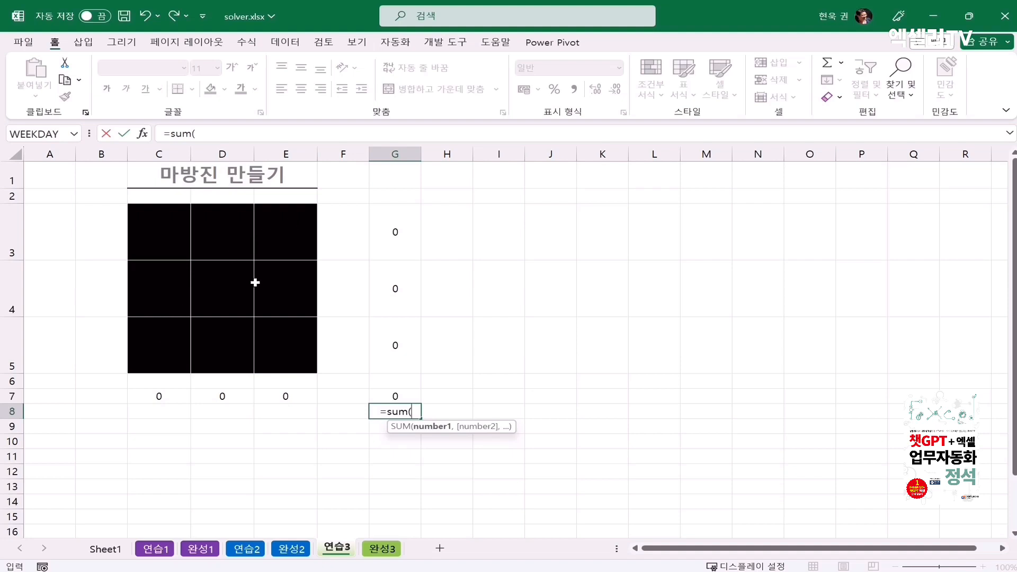
click(163, 345)
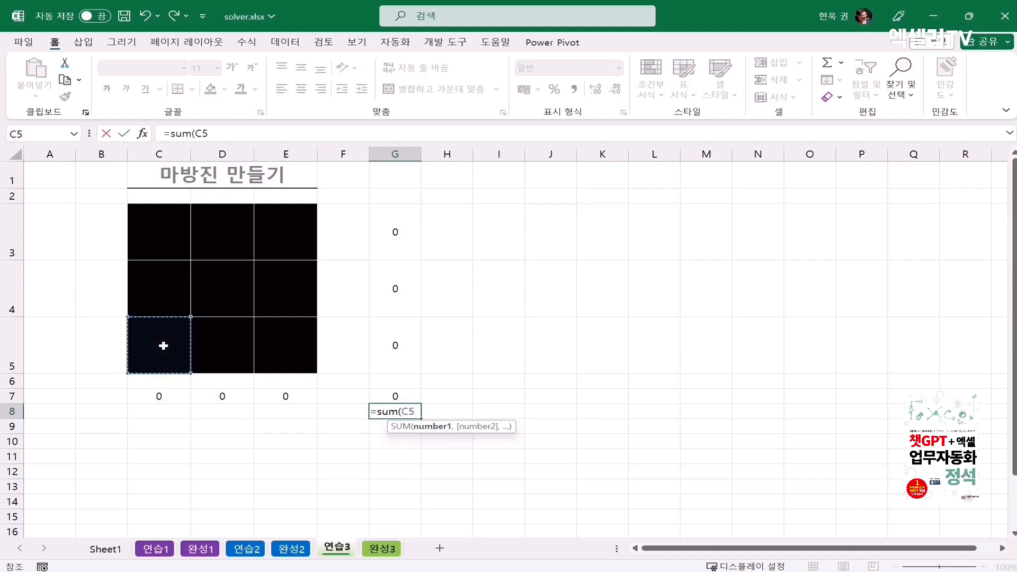
ctrl+click(225, 289)
ctrl+click(284, 232)
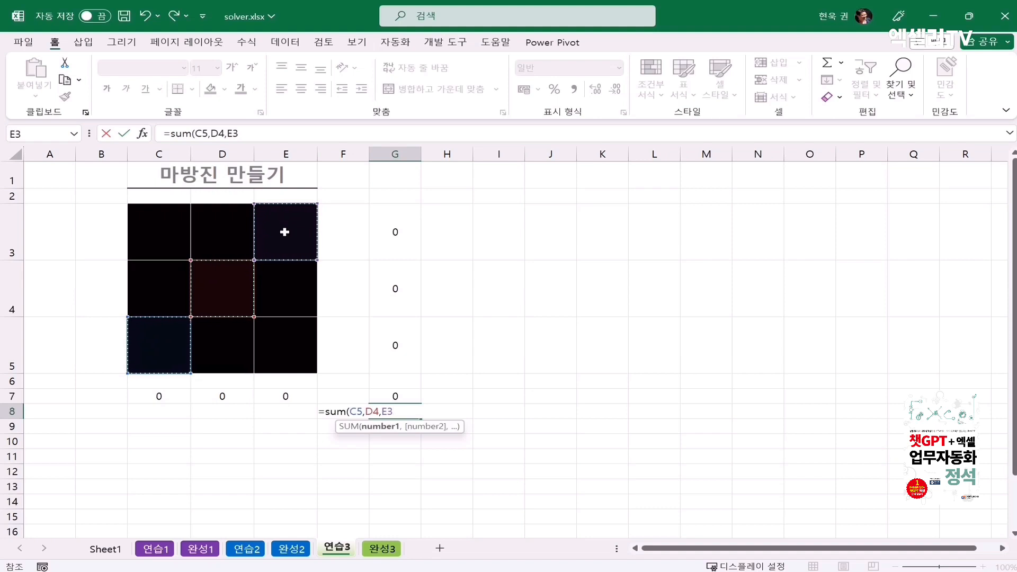
key(Return)
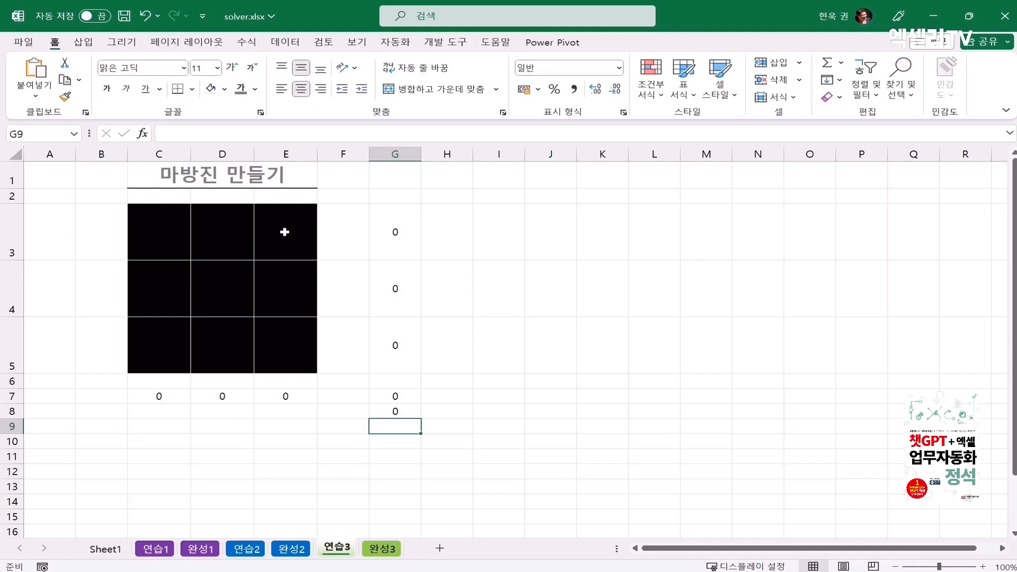
Open Solver with its target set to a specified value of 15 and the magic square cells C3:E5 as variable cells.
click(277, 45)
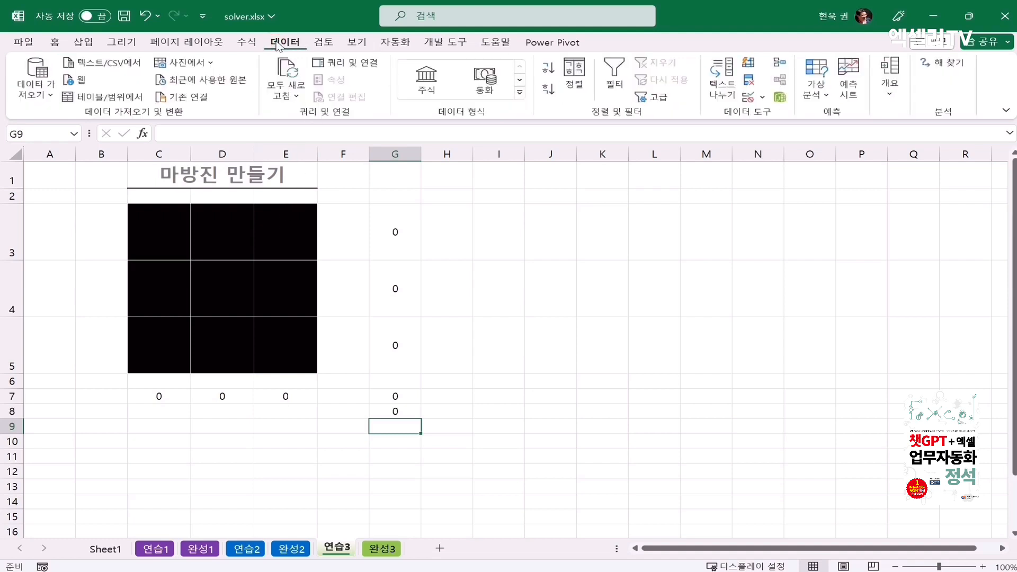
click(936, 65)
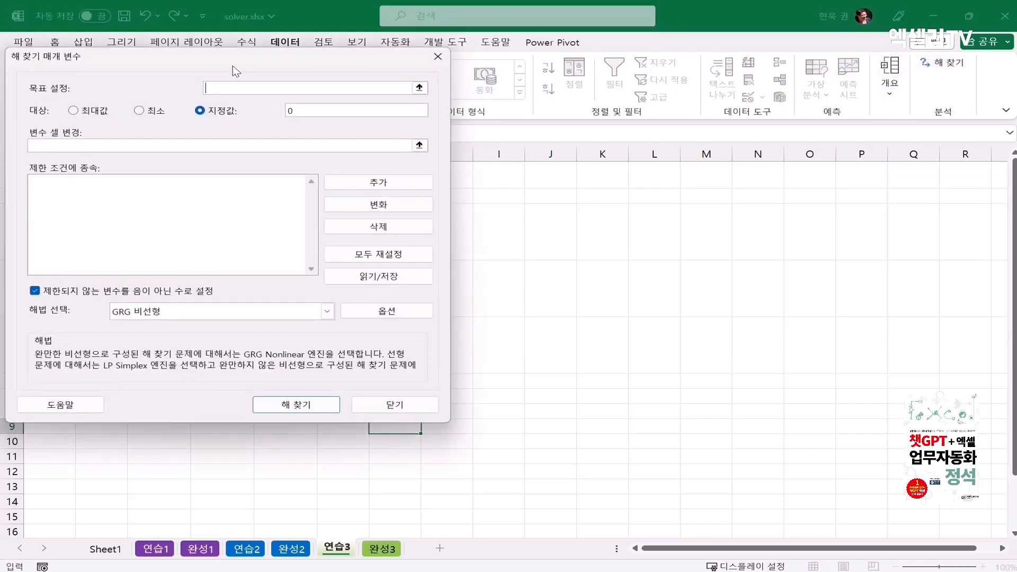
drag(233, 69, 710, 145)
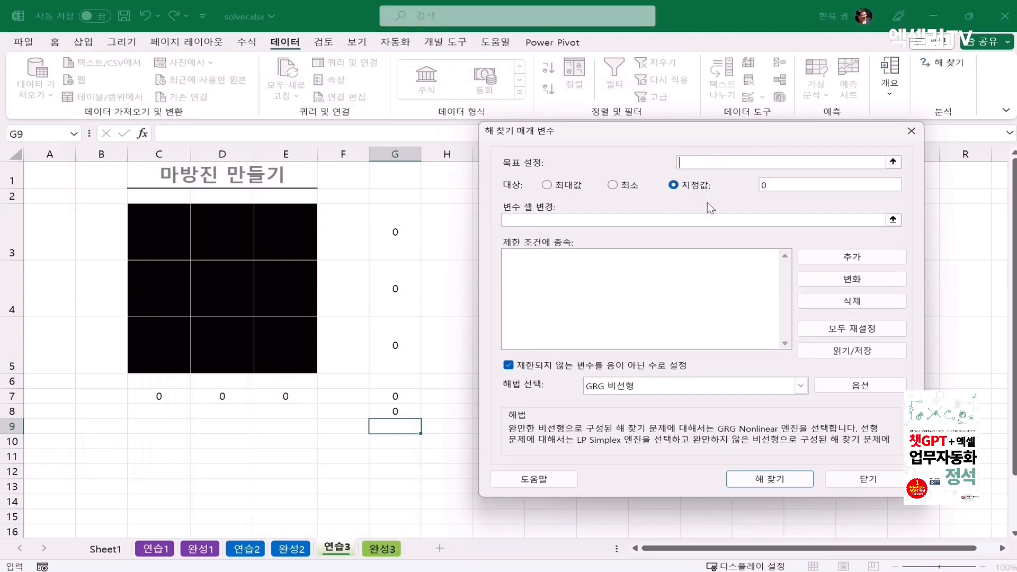
click(693, 186)
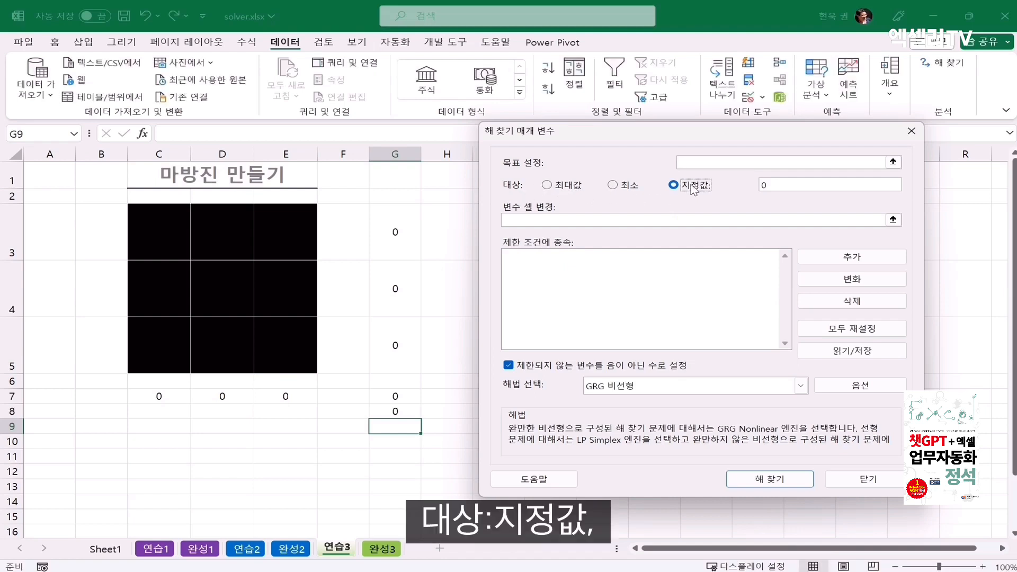
click(789, 189)
text(15)
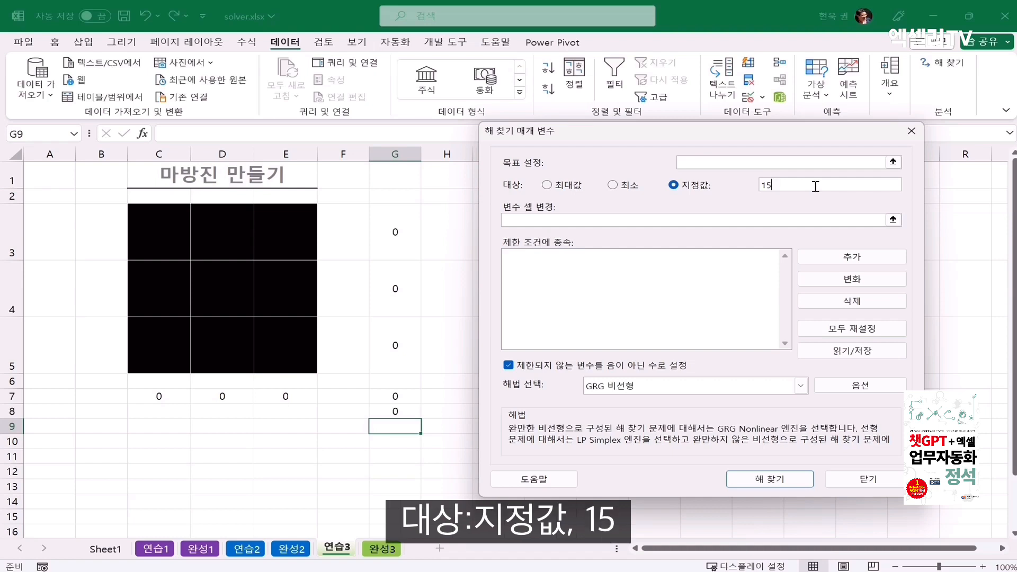
click(529, 221)
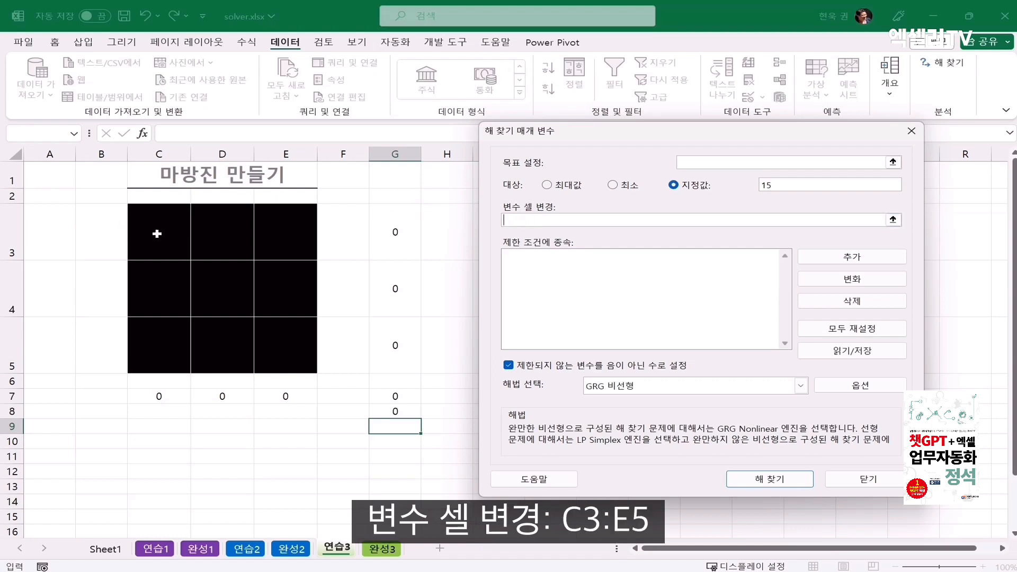
drag(157, 234, 291, 350)
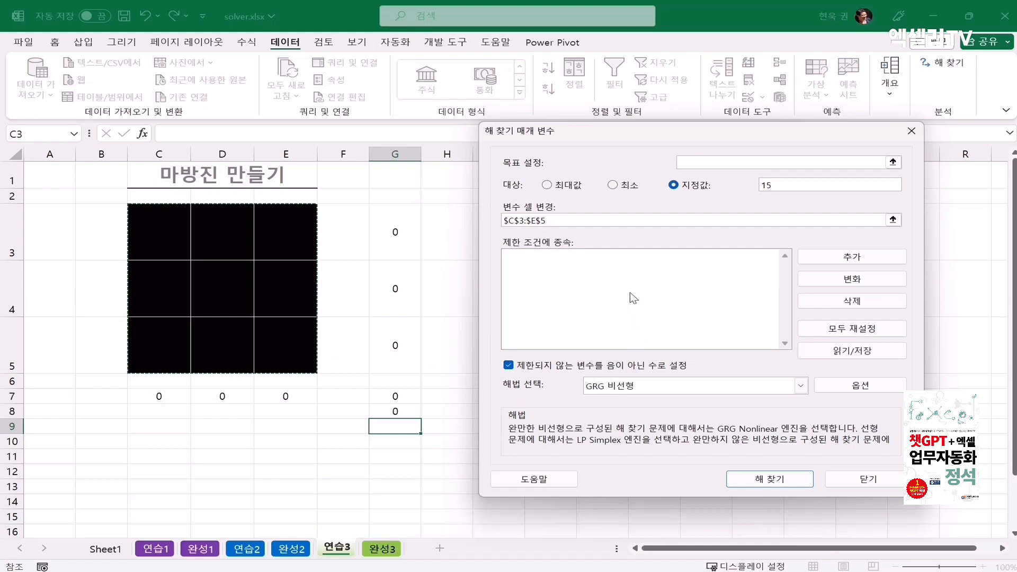
Add a dif (AllDifferent) Solver constraint on the magic square cells C3:E5.
click(862, 255)
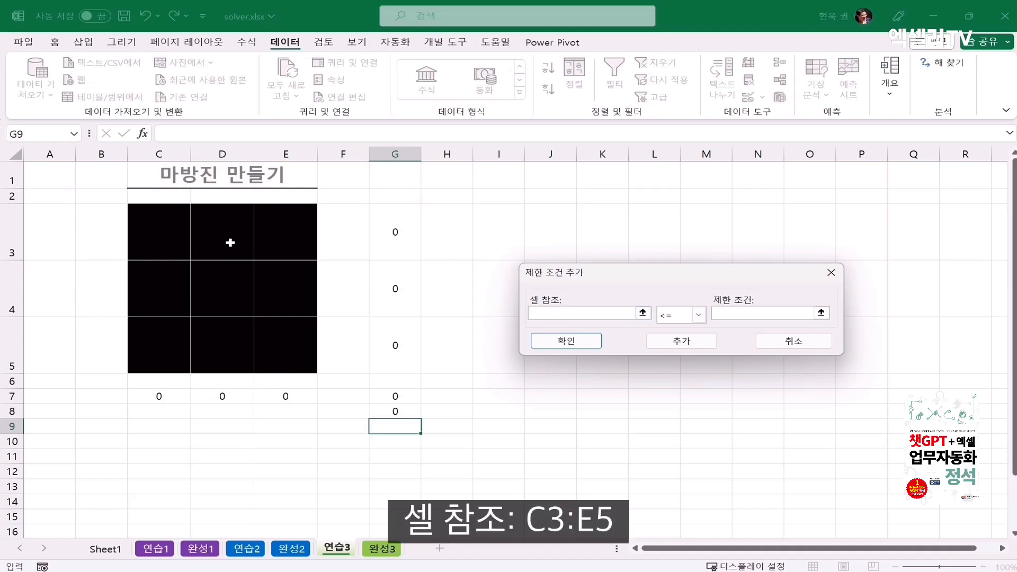
drag(166, 233, 288, 345)
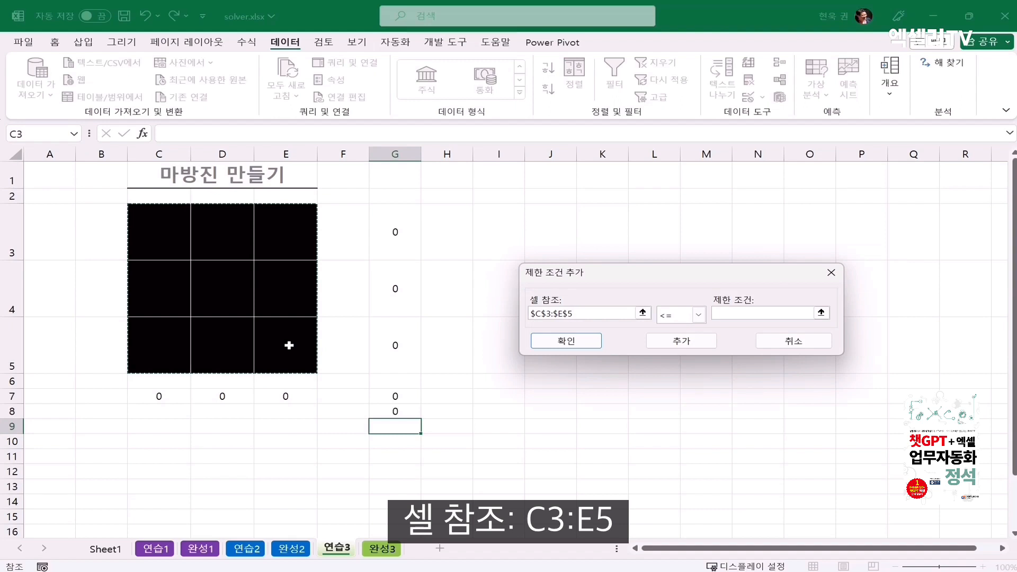
click(699, 316)
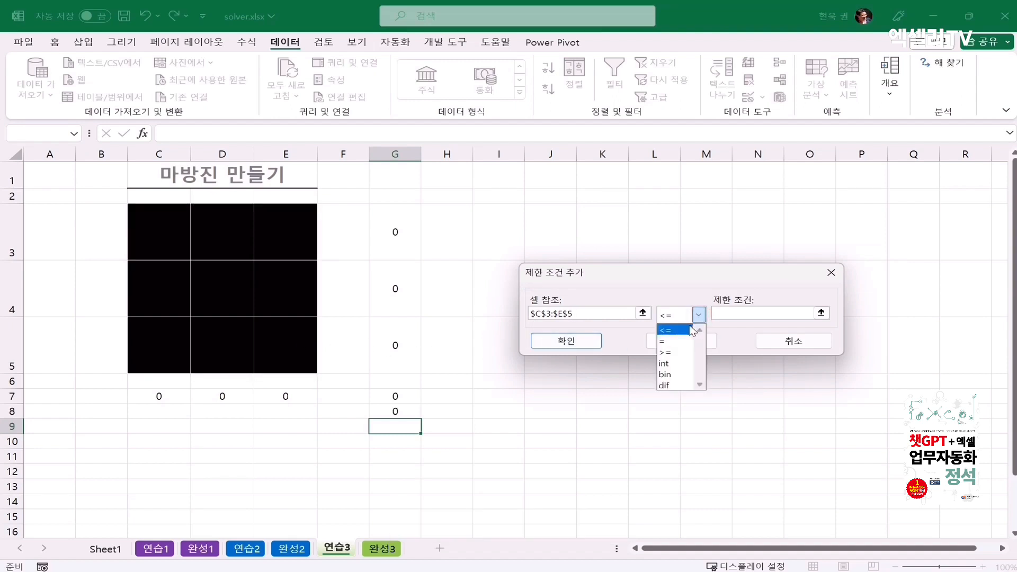
click(675, 385)
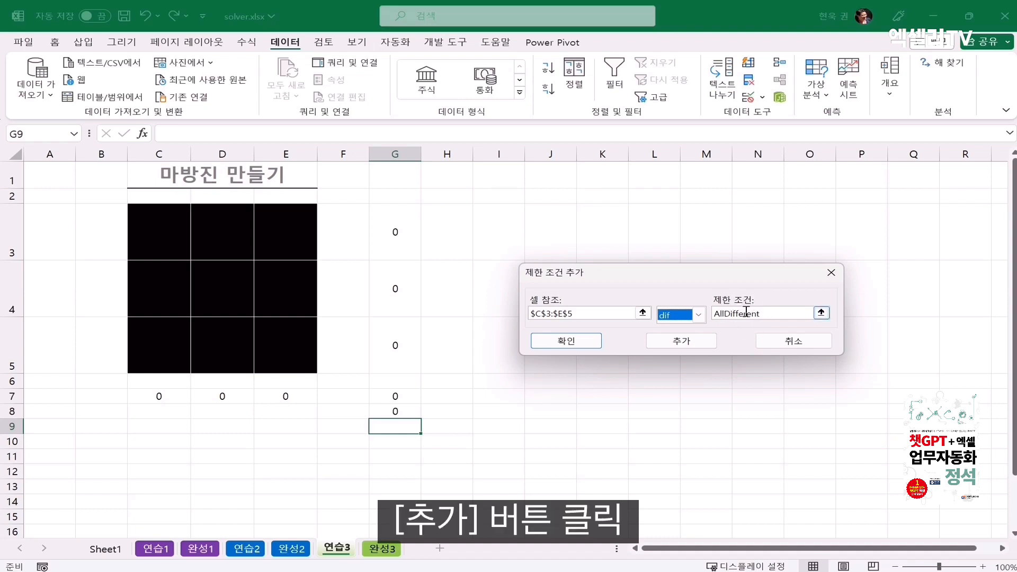
click(703, 343)
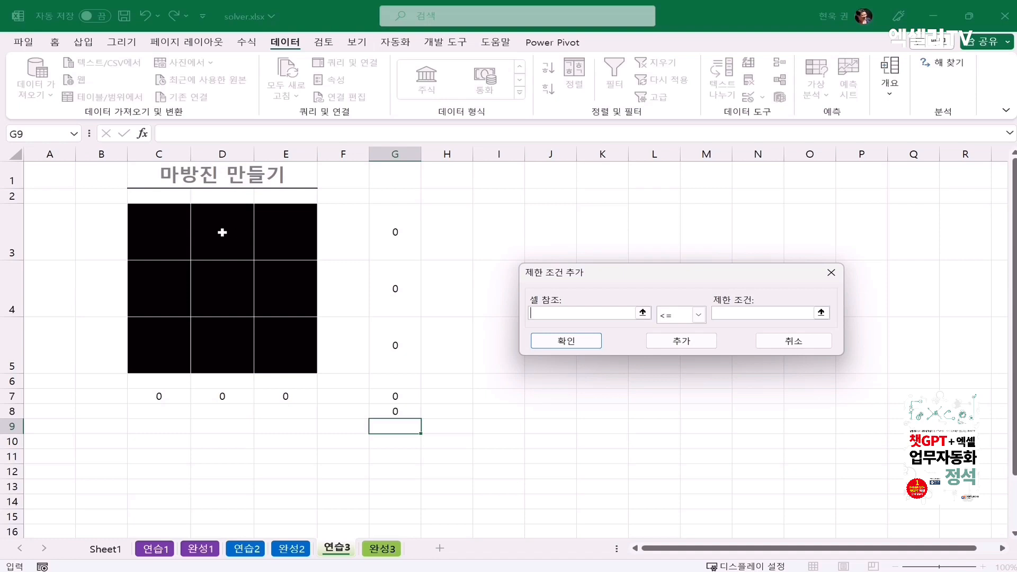
Add an int Solver constraint on the magic square cells C3:E5.
drag(170, 232, 285, 348)
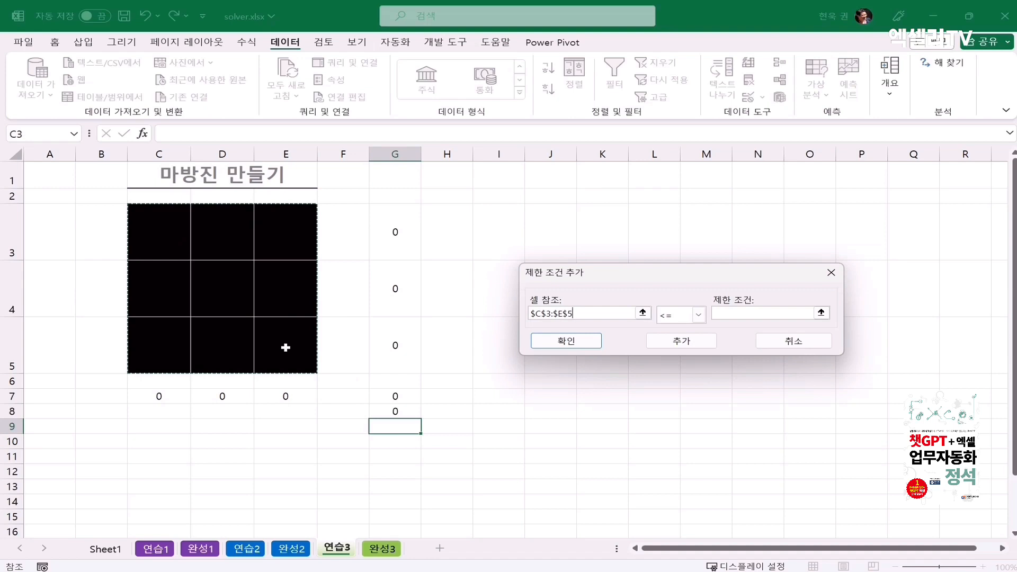
click(699, 316)
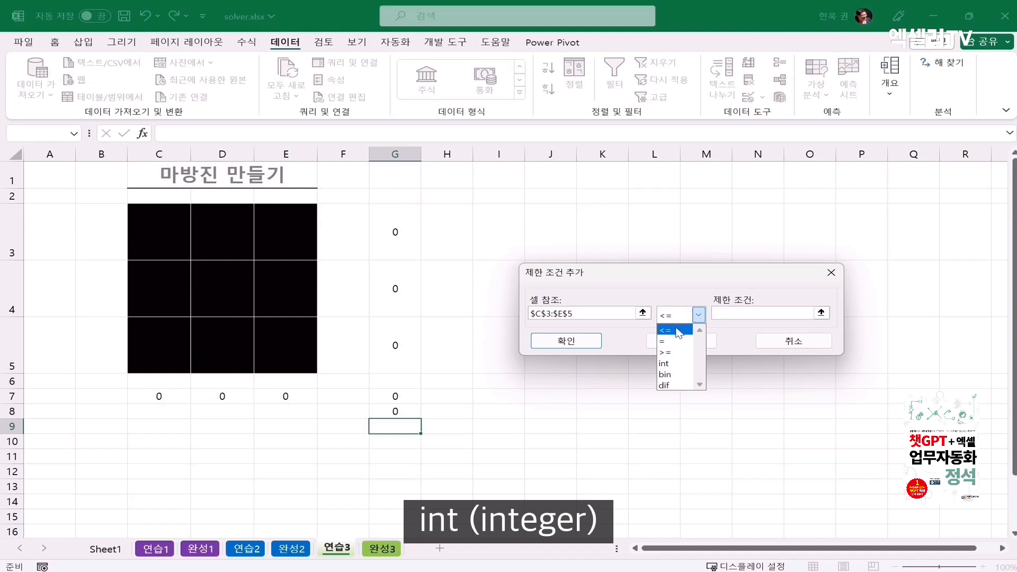
click(676, 365)
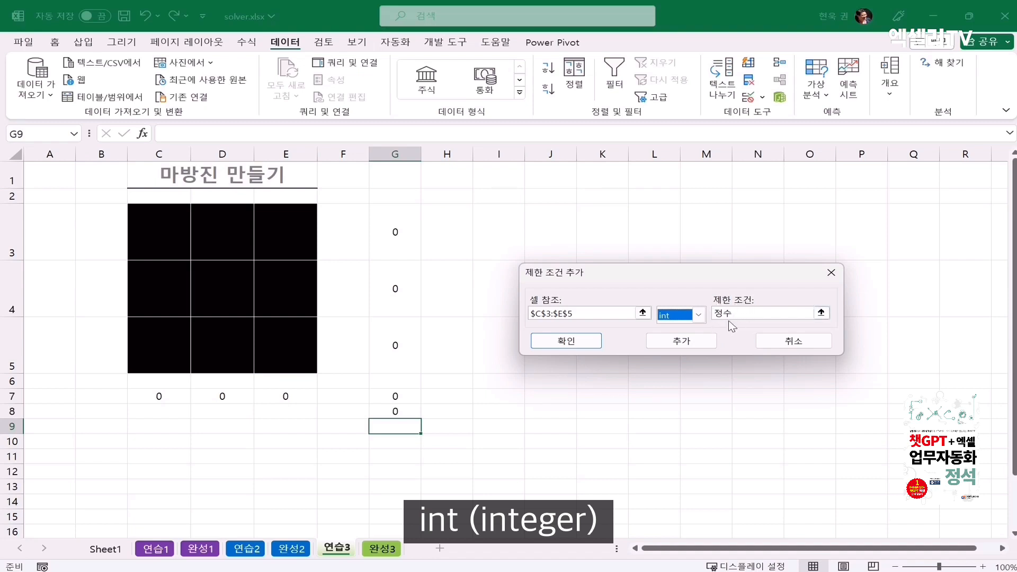
click(702, 342)
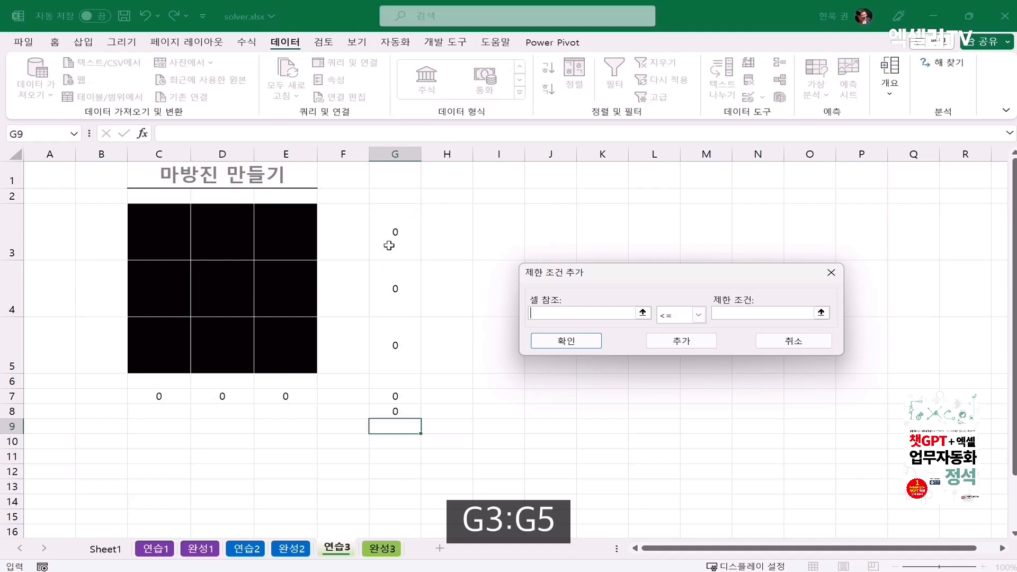
Add a Solver constraint requiring the magic square's row totals G3:G5 to equal 15.
drag(389, 245, 412, 349)
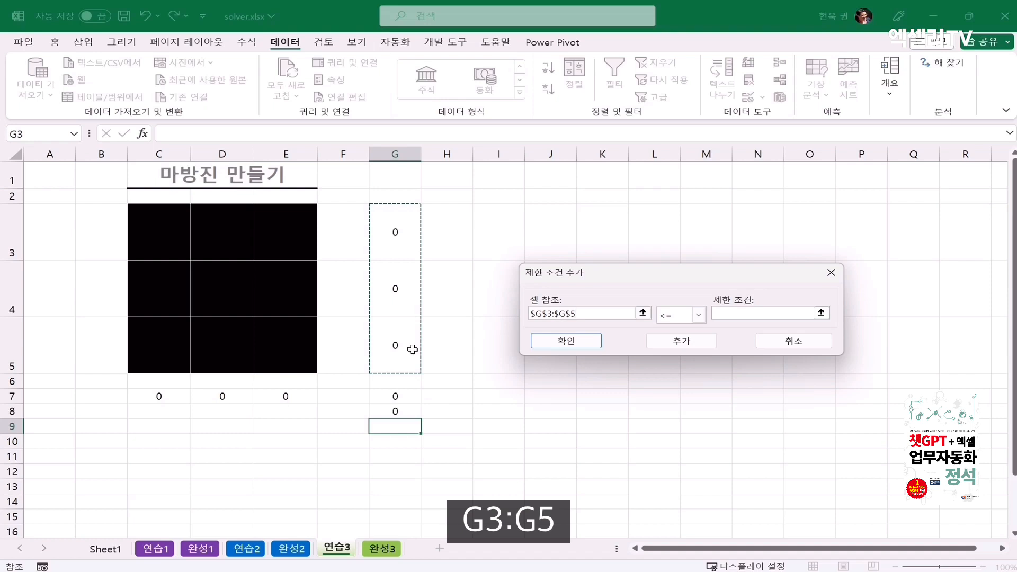
click(699, 315)
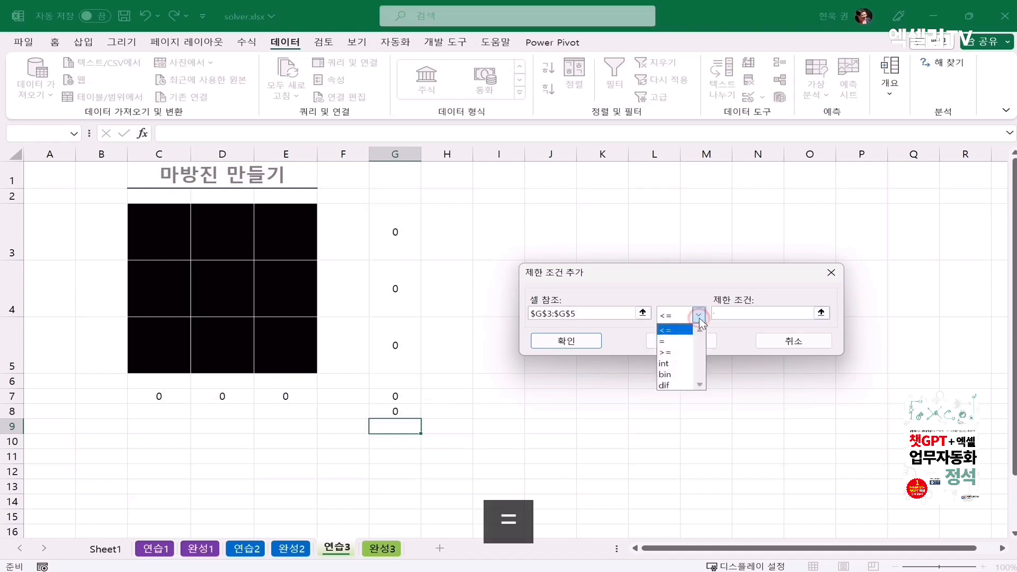
click(678, 344)
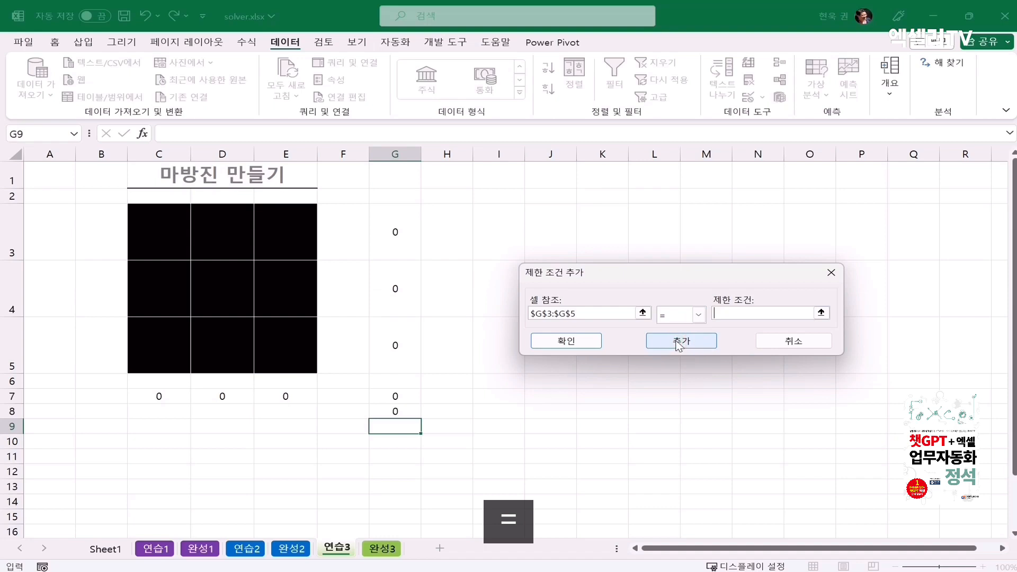
click(749, 315)
text(15)
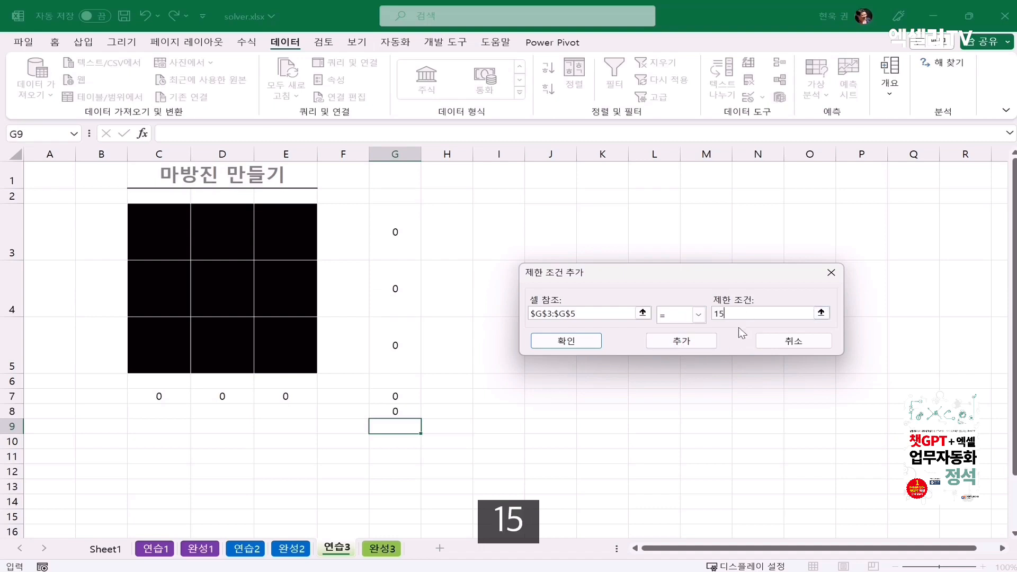
click(696, 342)
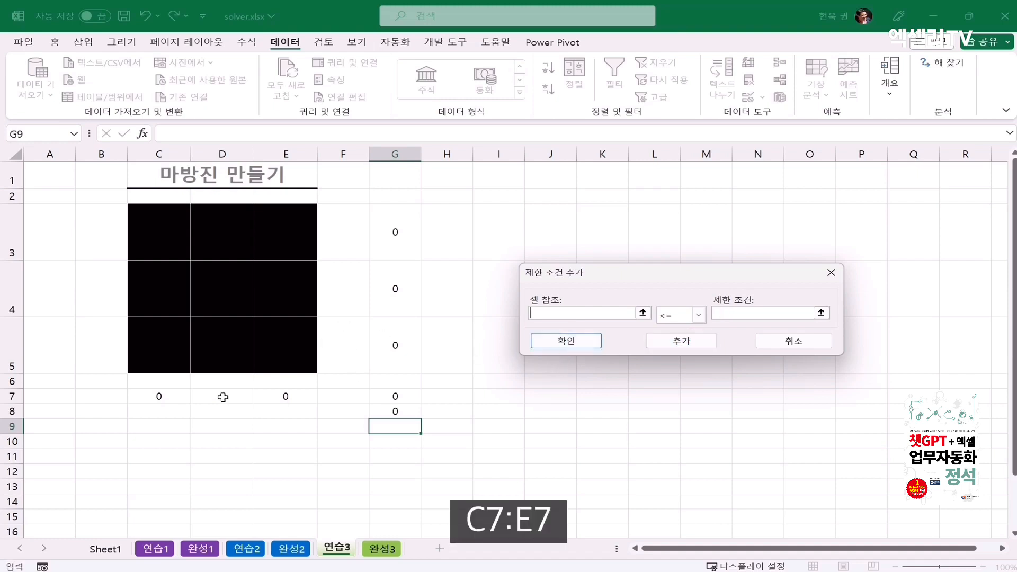
Add a Solver constraint requiring the column totals C7:E7 to equal 15.
drag(160, 397, 267, 392)
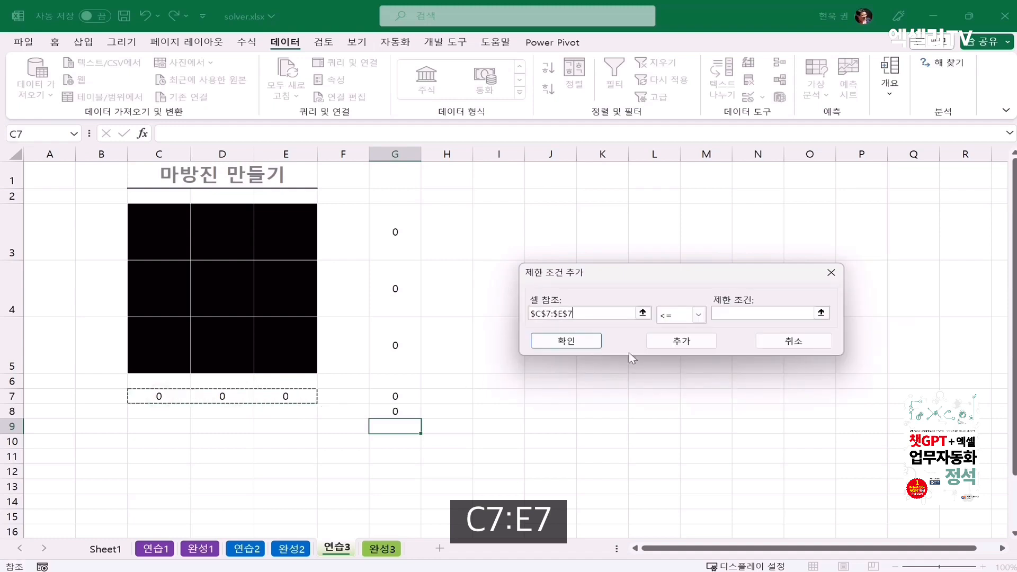
click(699, 315)
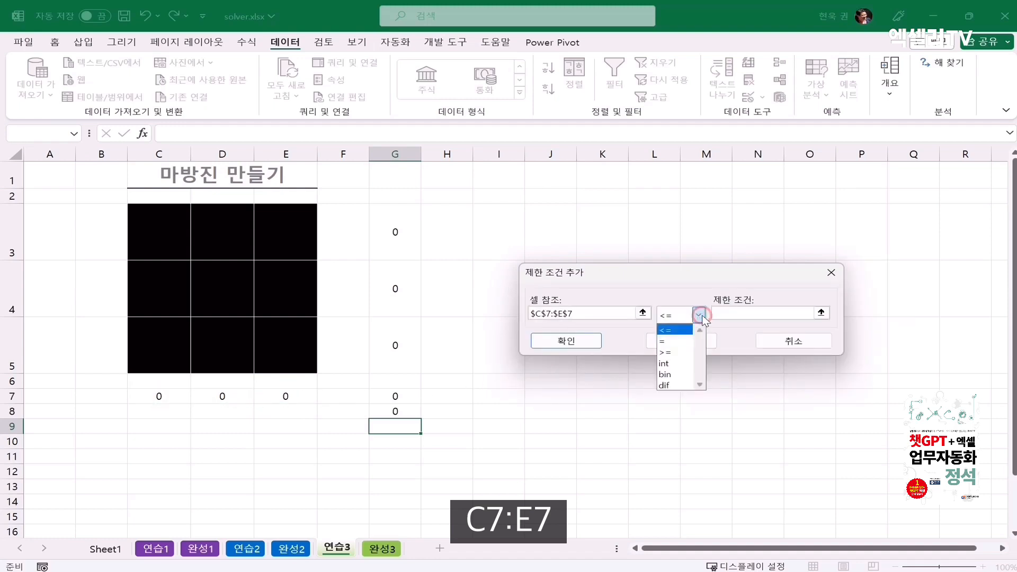
click(675, 342)
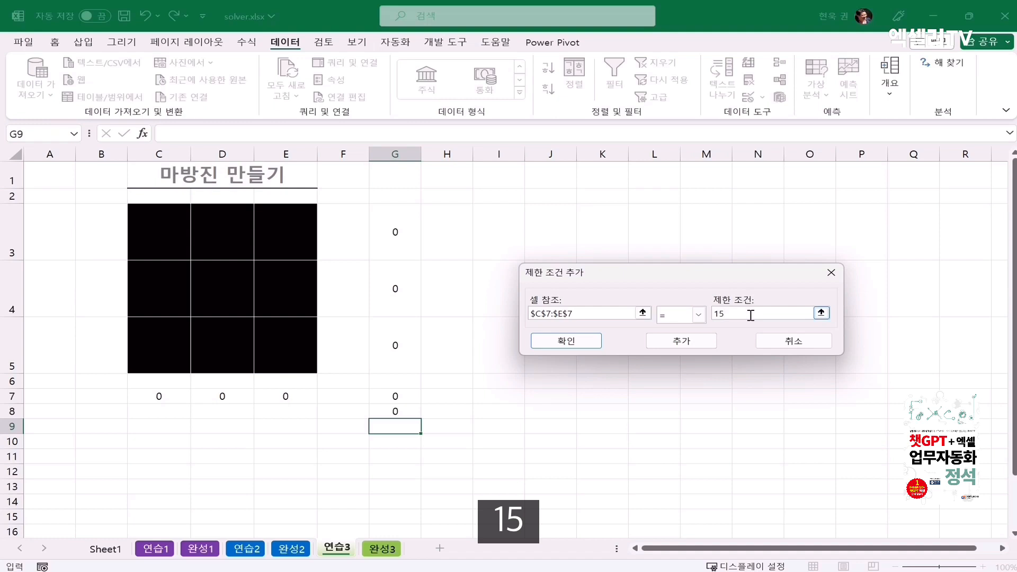
click(706, 344)
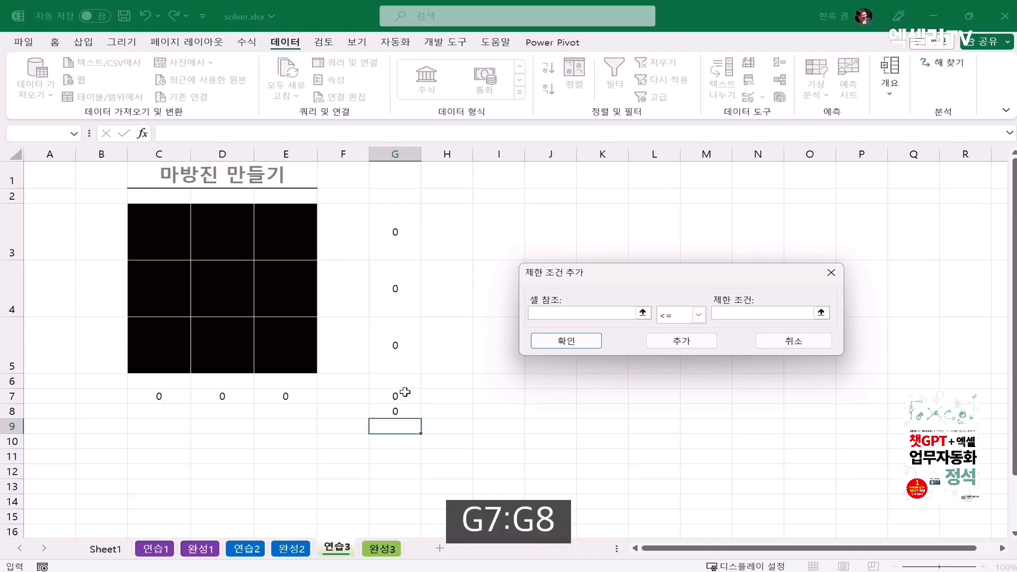
Add a Solver constraint requiring the diagonal totals G7:G8 to equal 15 and return to the Solver parameters.
drag(405, 392, 405, 411)
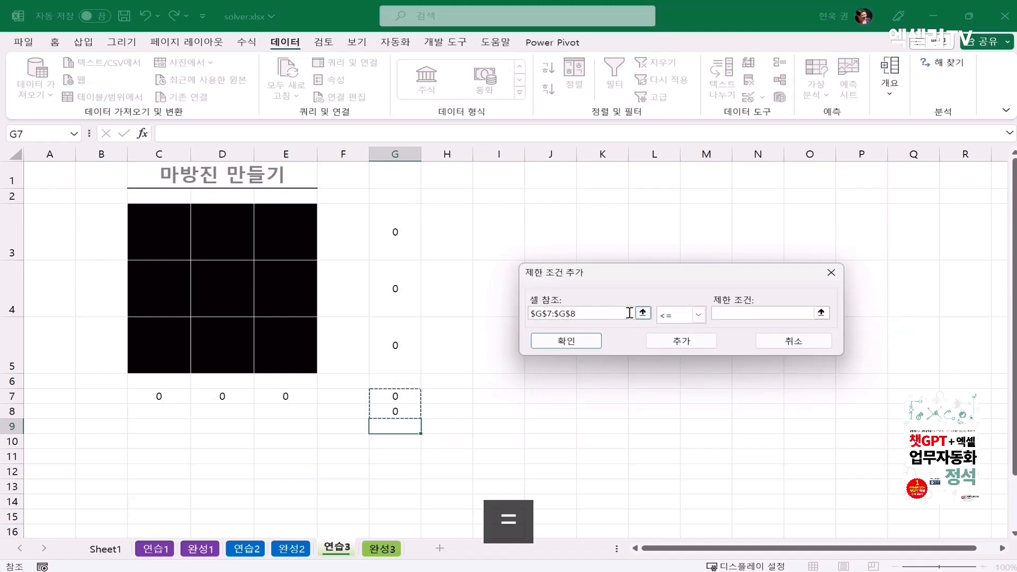
click(694, 316)
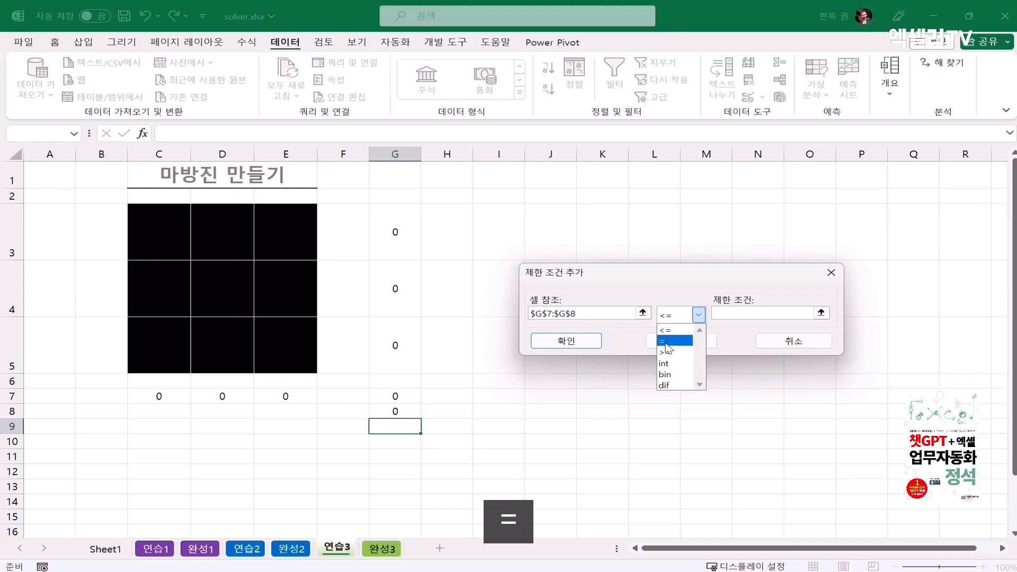
click(674, 335)
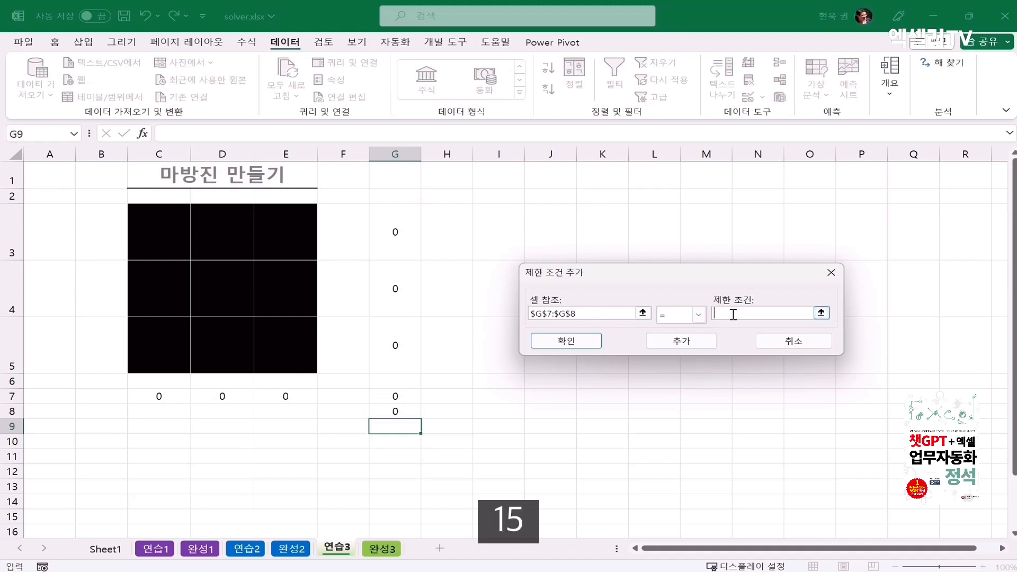
text(15)
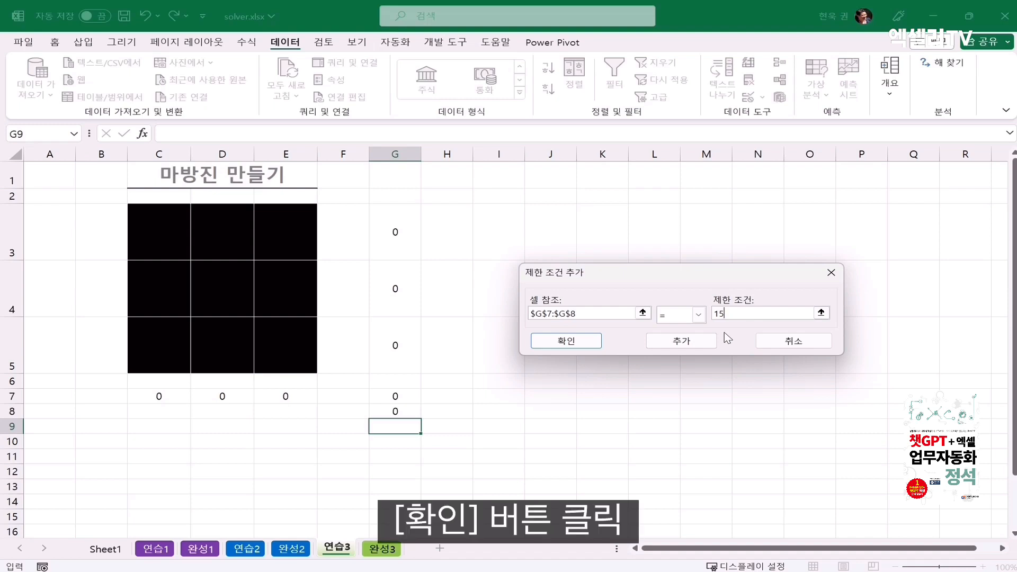
click(592, 340)
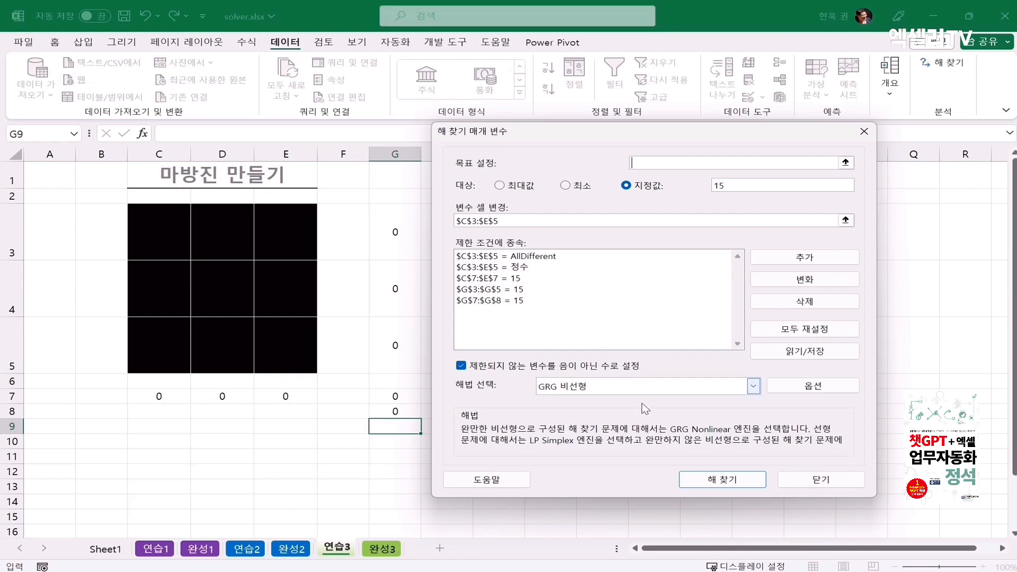
Run Solver on the magic square with the GRG Nonlinear method and keep the Solver solution.
click(722, 480)
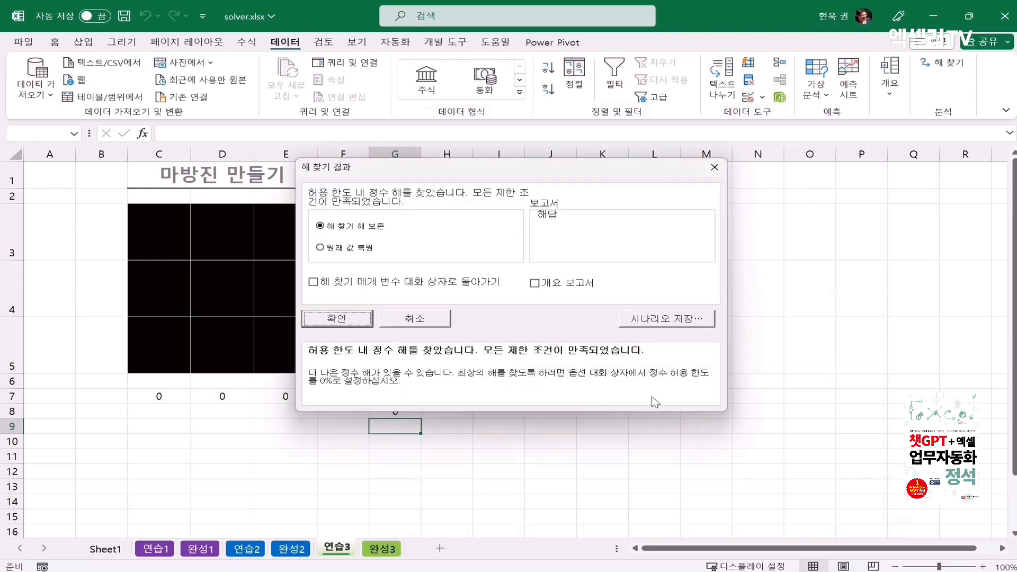
drag(456, 173, 589, 200)
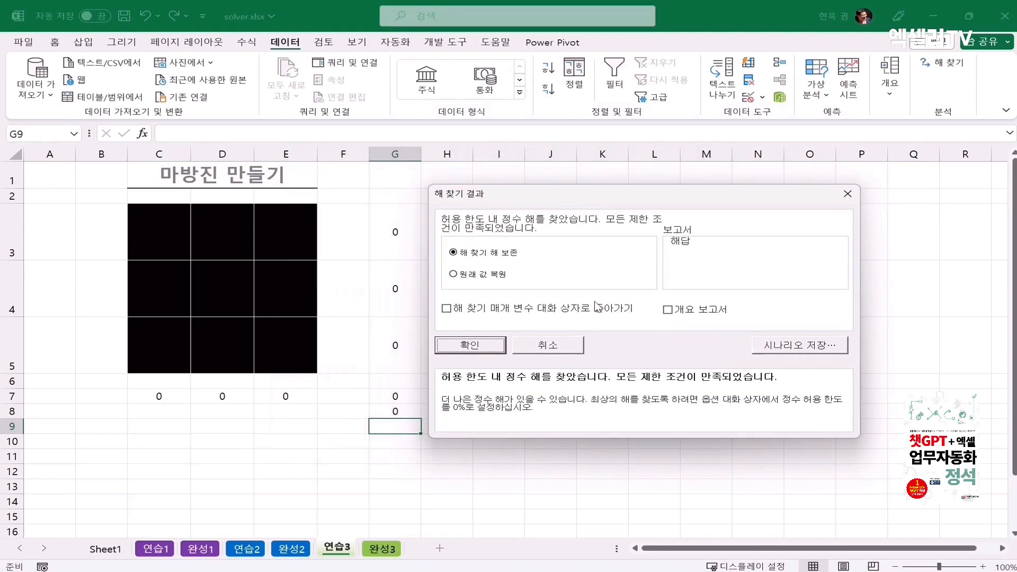
click(502, 346)
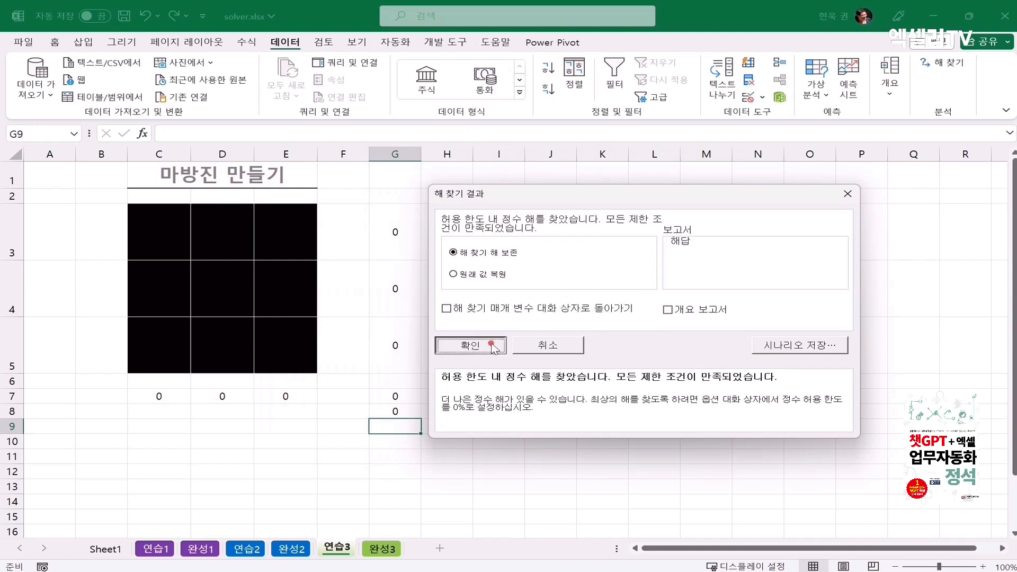
Check the sums of the solved magic square's three rows, middle column D3:D5 and diagonal C3, D4, E5.
click(395, 232)
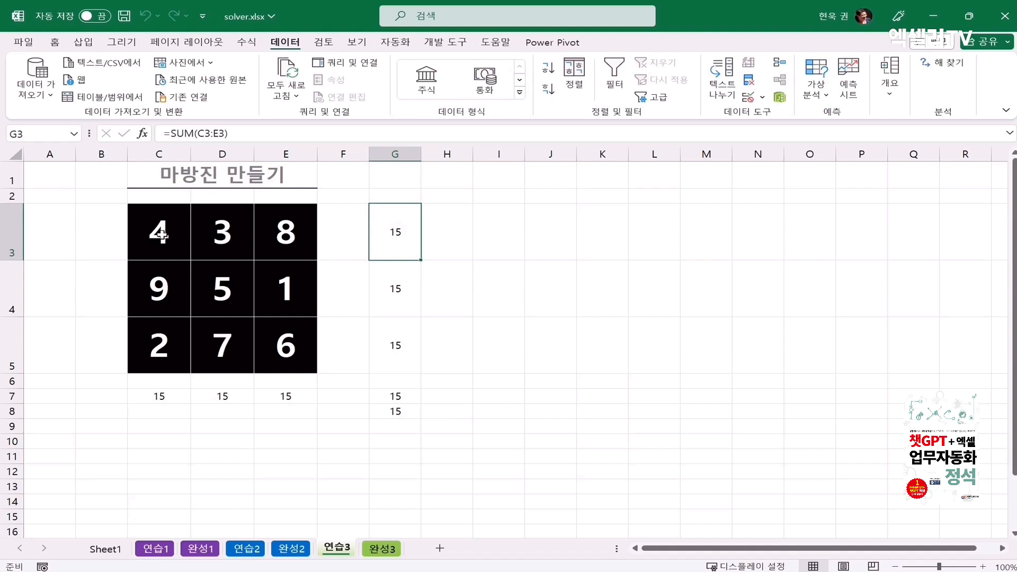
drag(162, 231, 285, 233)
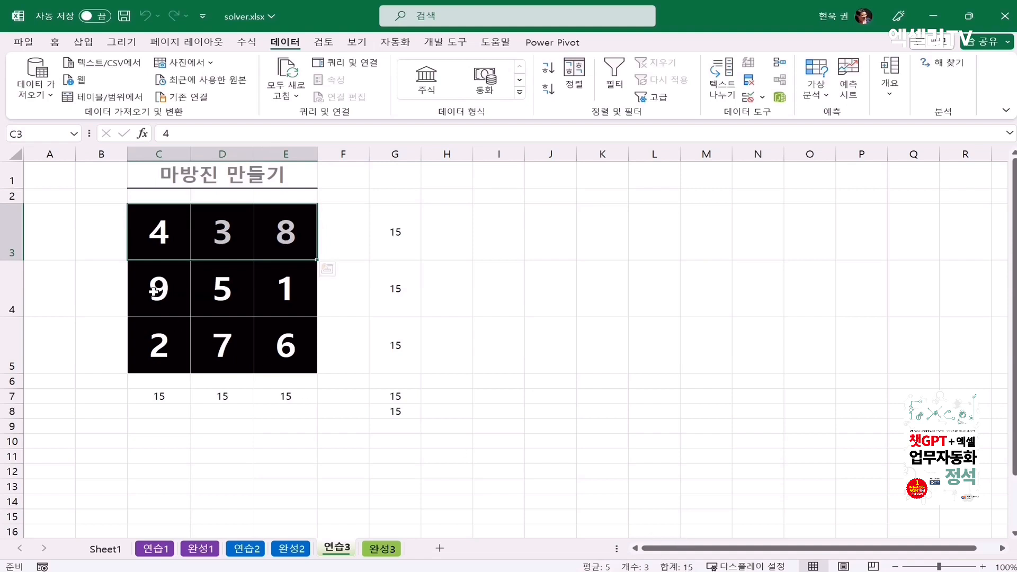
drag(154, 290, 276, 289)
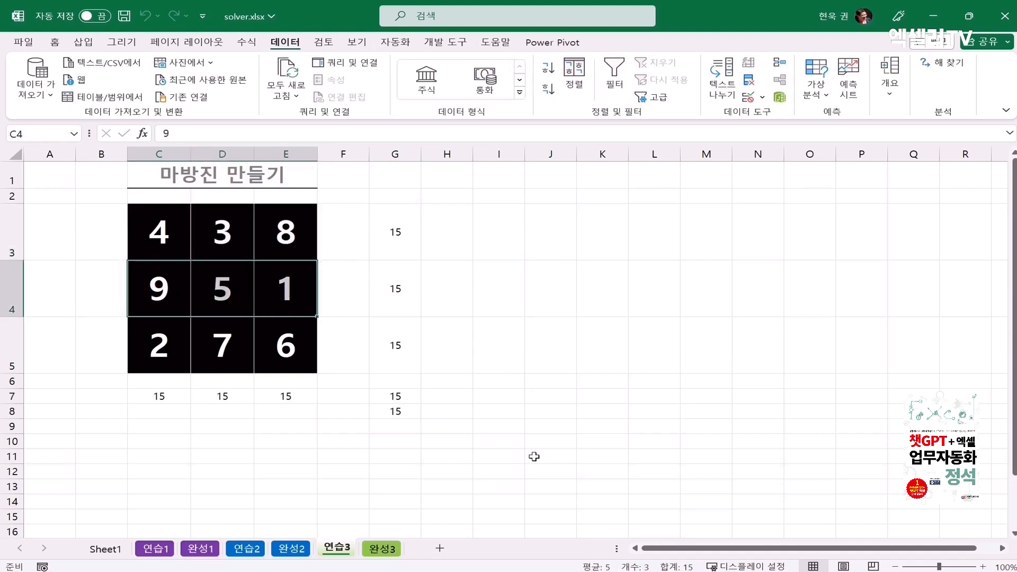
drag(157, 346, 283, 345)
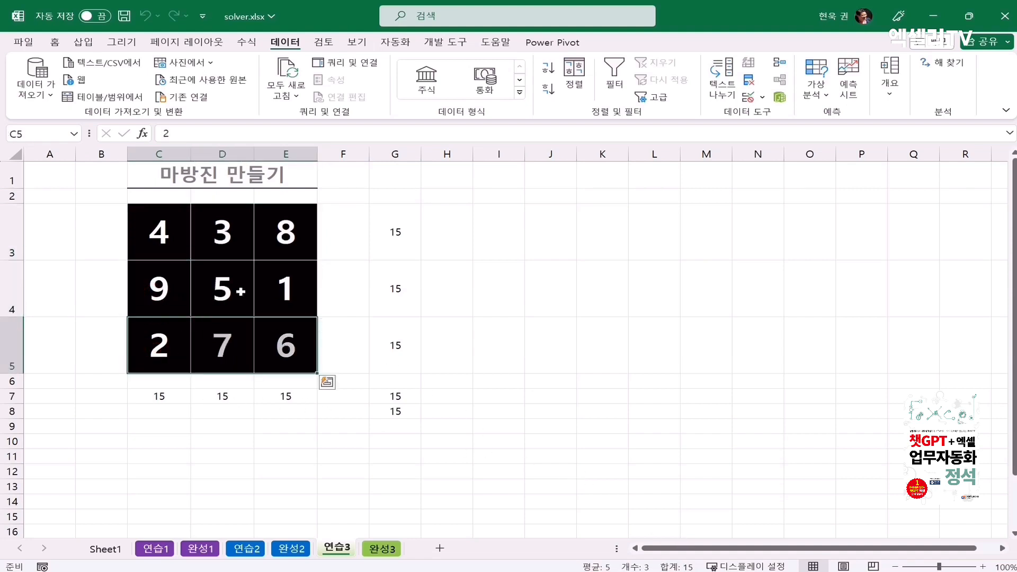
drag(230, 236, 233, 333)
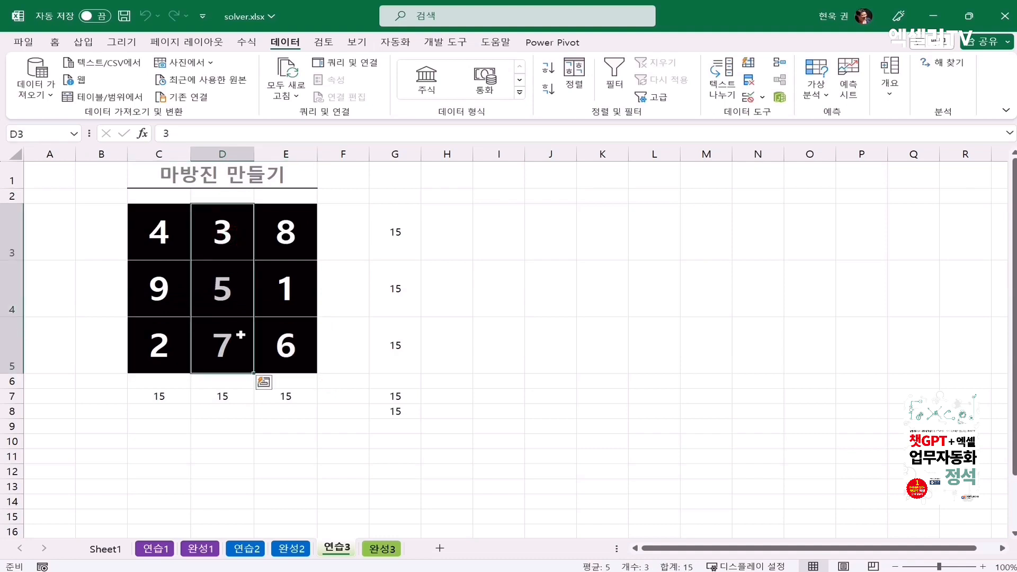
click(164, 236)
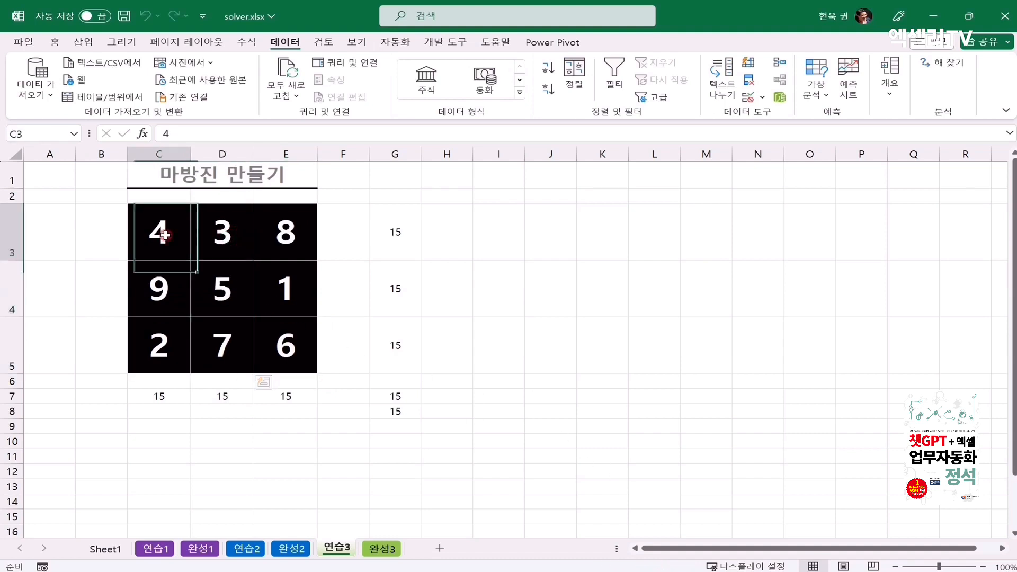
ctrl+click(231, 286)
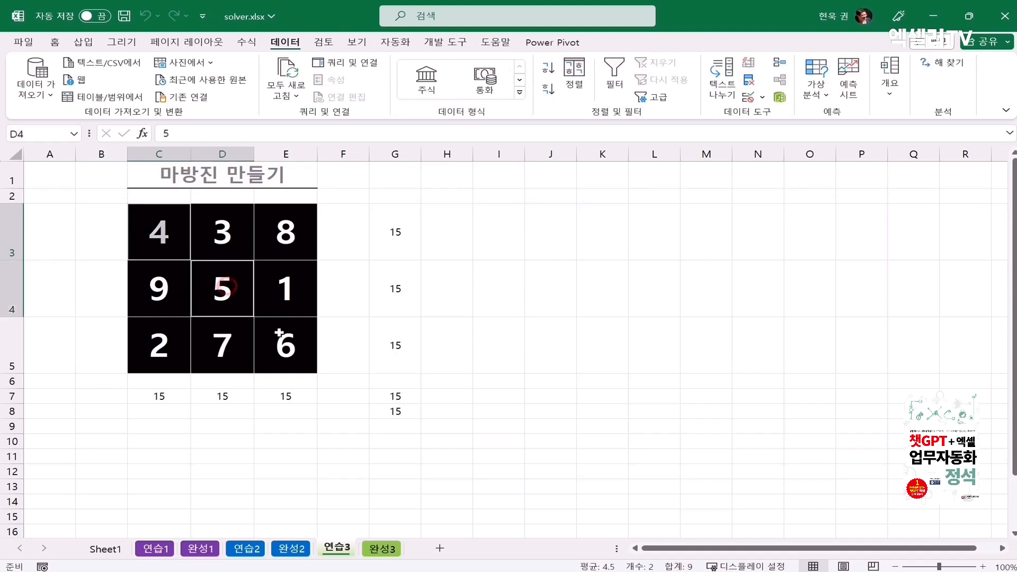
ctrl+click(280, 334)
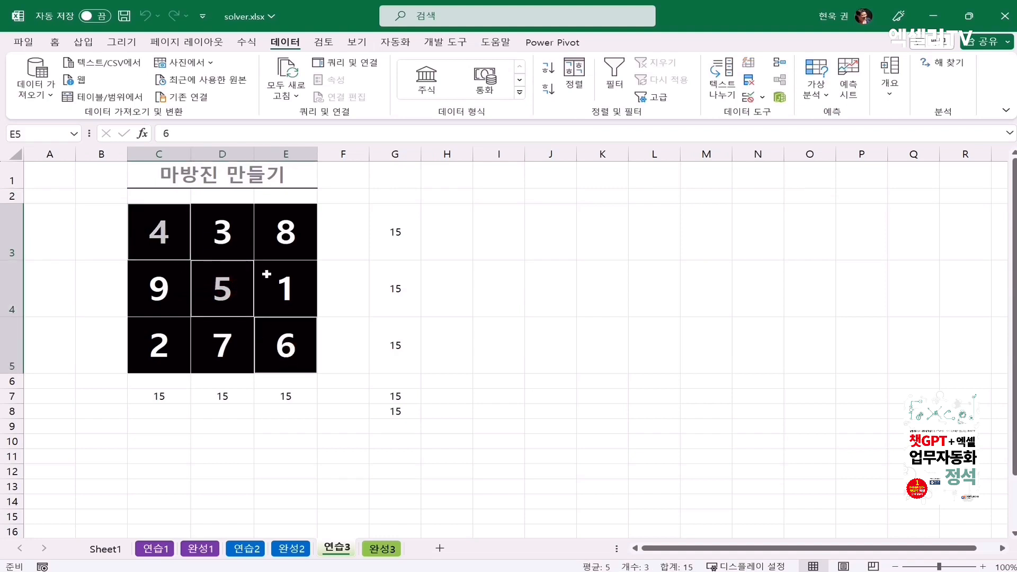
click(175, 246)
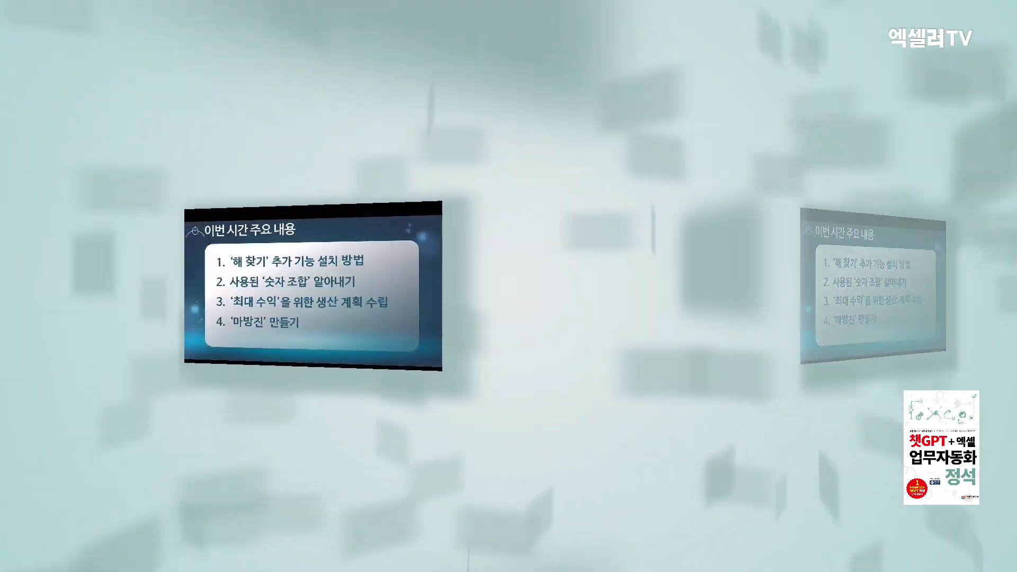